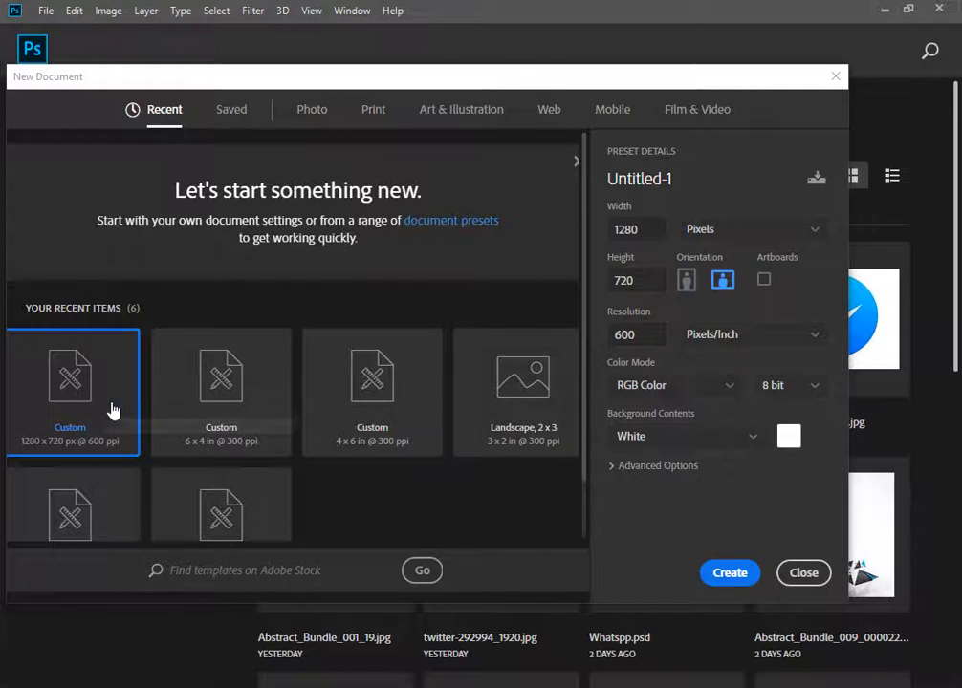
- Create a landscape document of 1280 × 720 pixels at 600 pixels/inch with a white background
double_click(646, 228)
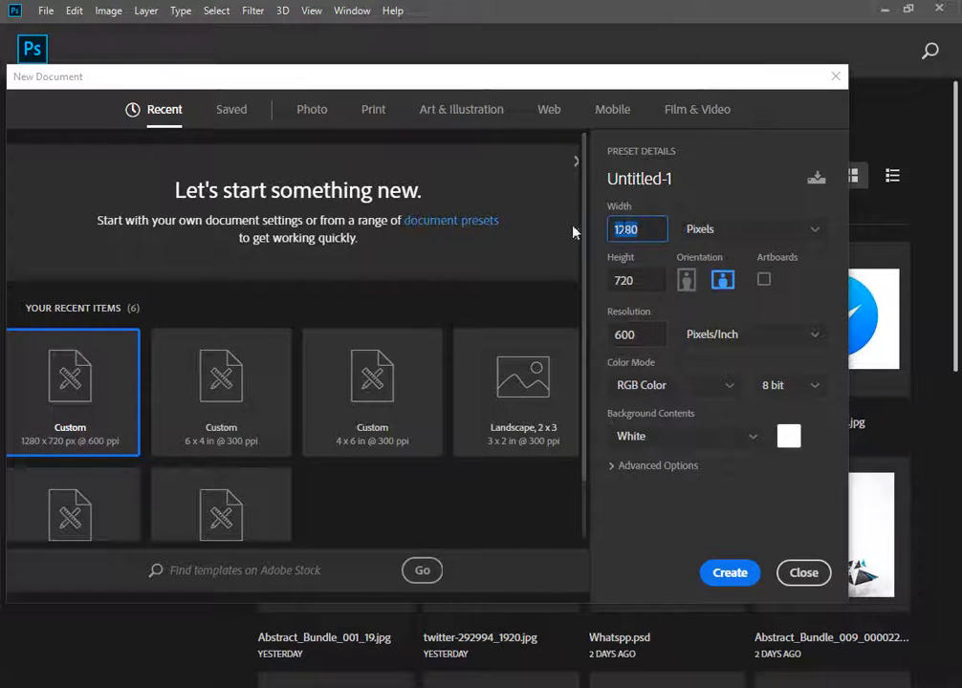
left_click(726, 281)
left_click(725, 574)
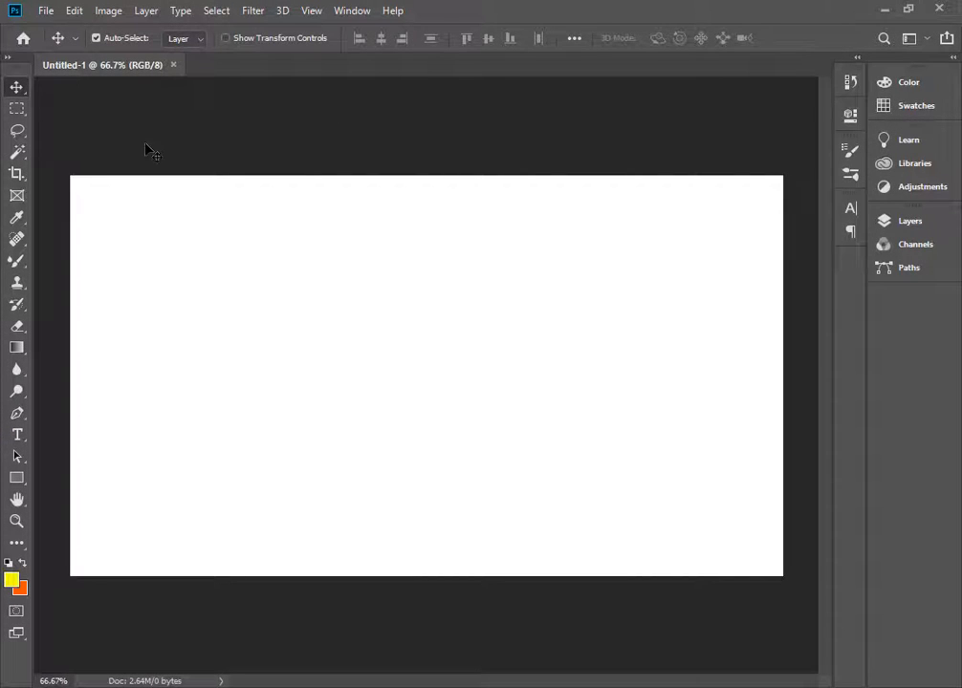
- Unlock the Background so that it becomes a regular editable layer
key("p")
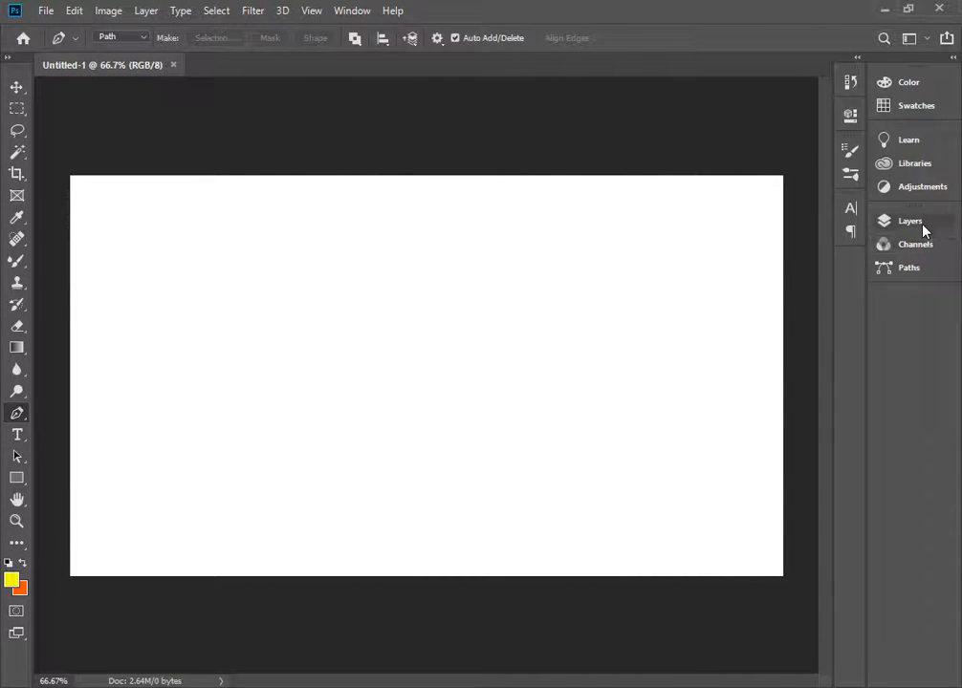
left_click(913, 223)
key("m")
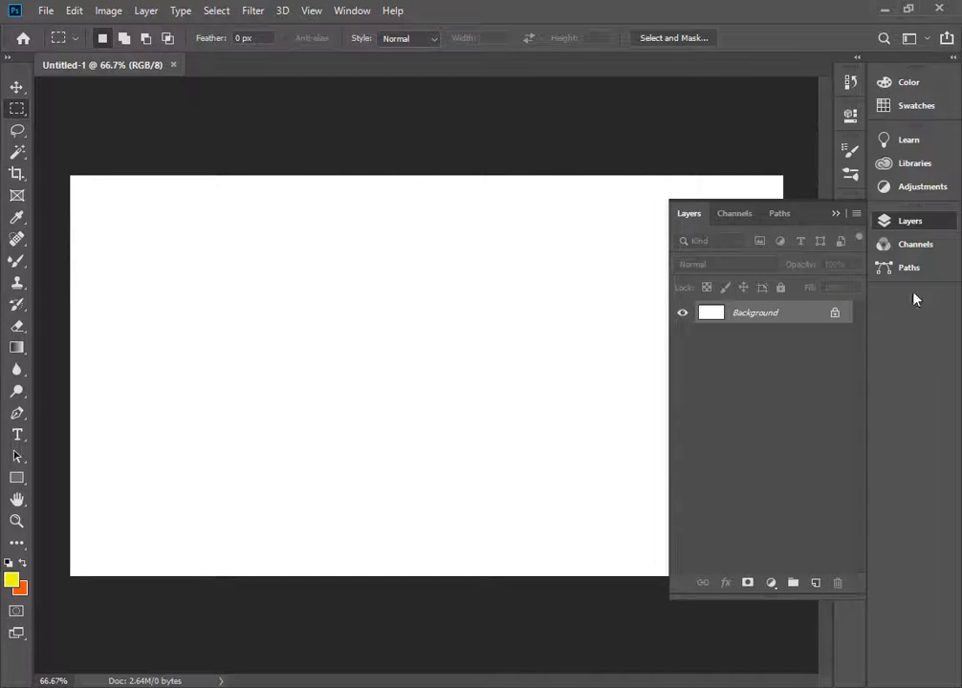
left_click(834, 313)
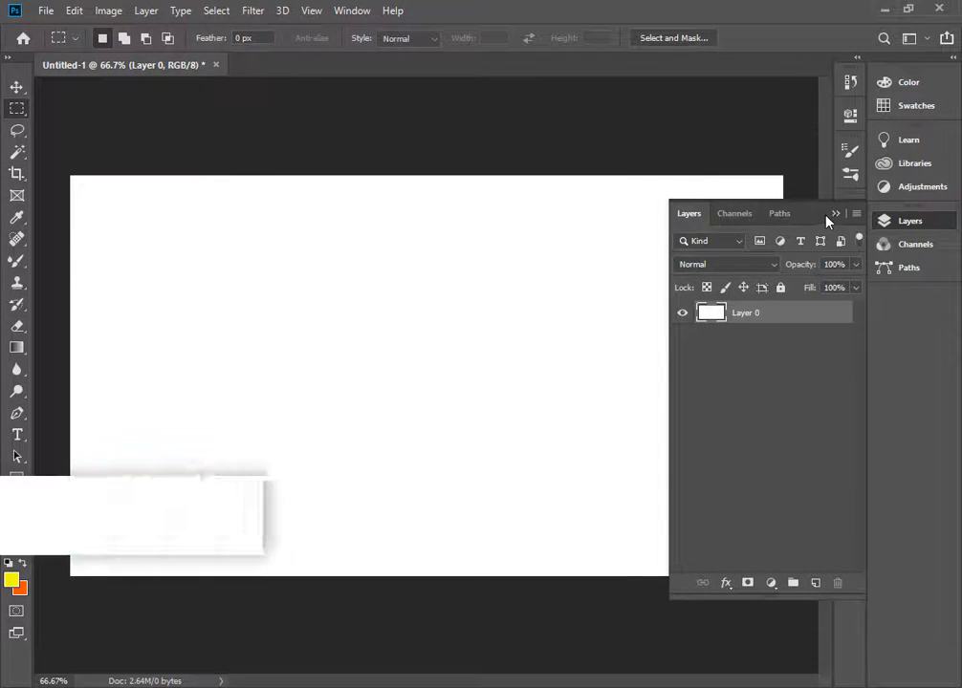
left_click(836, 213)
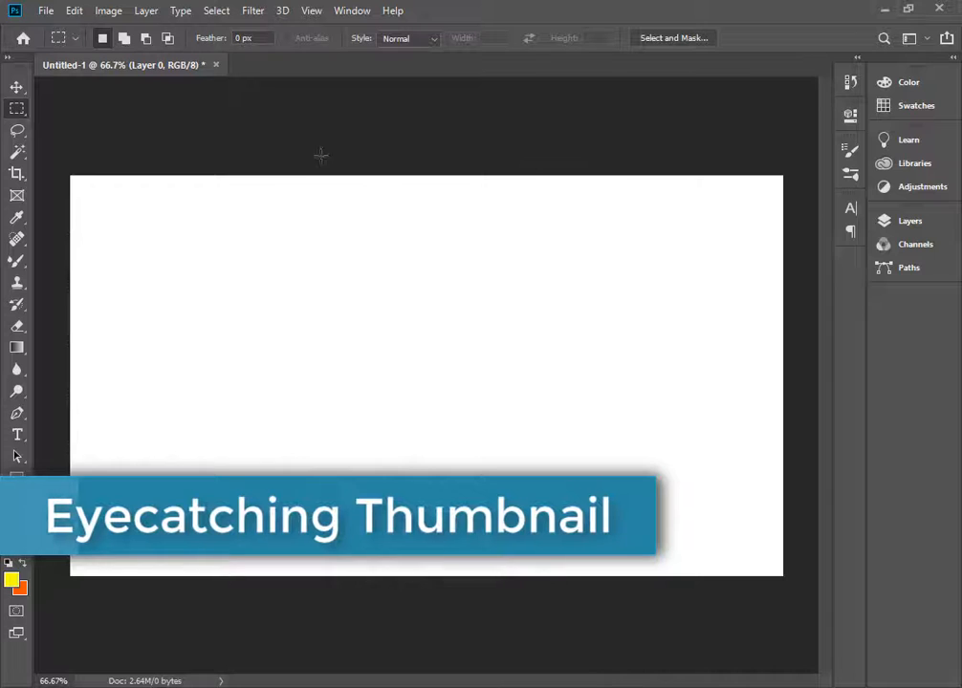
- Fill about the right two-thirds of the canvas, at full height, with orange #ffb400 and clear the selection
left_click_drag(307, 149, 894, 597)
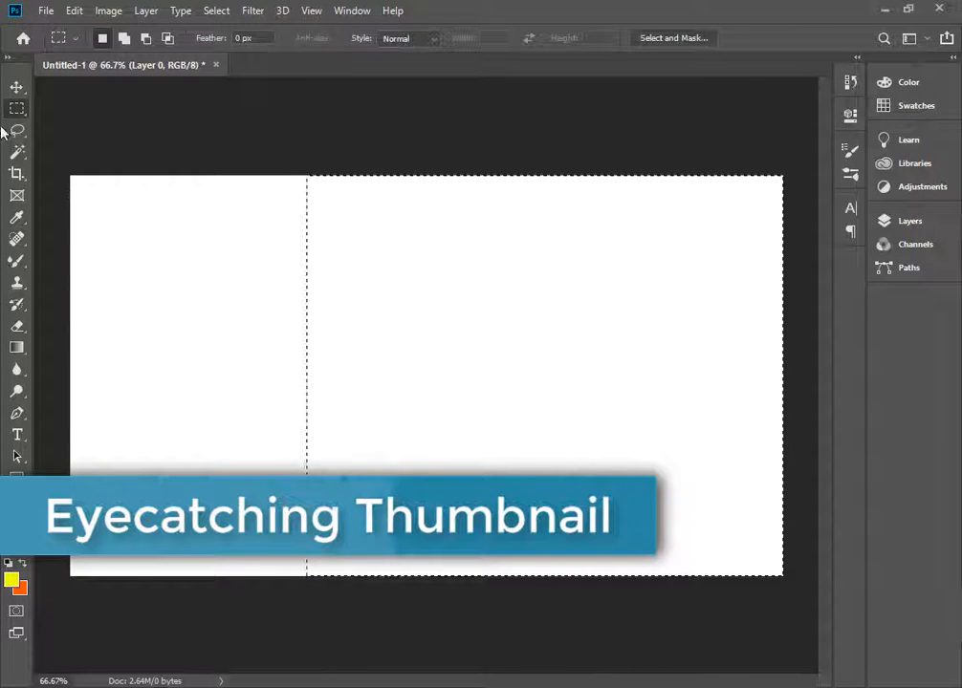
key("v")
left_click(12, 581)
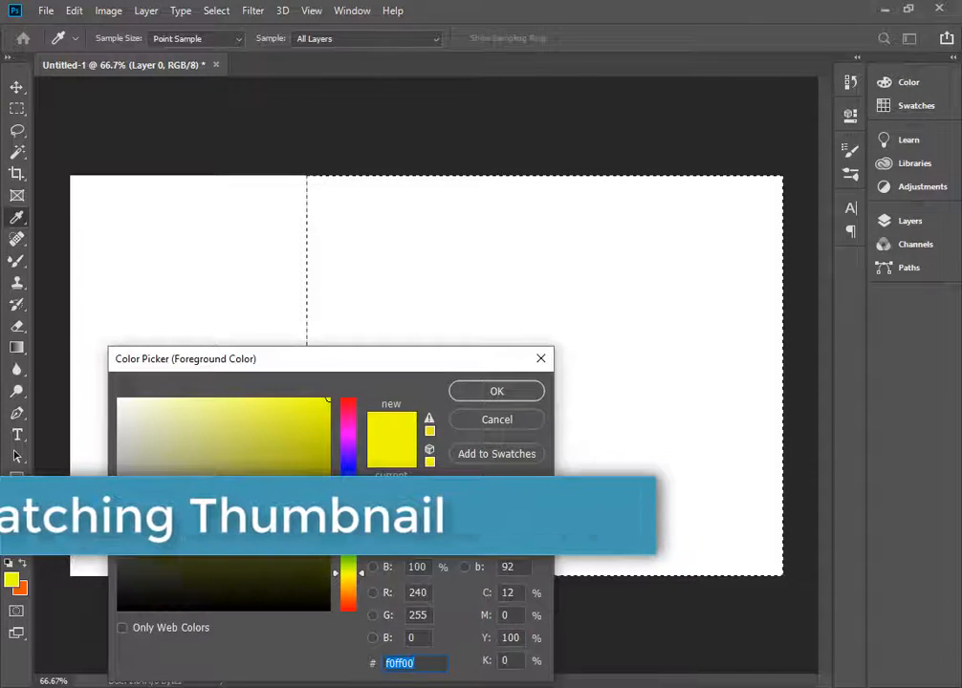
left_click_drag(350, 576, 350, 586)
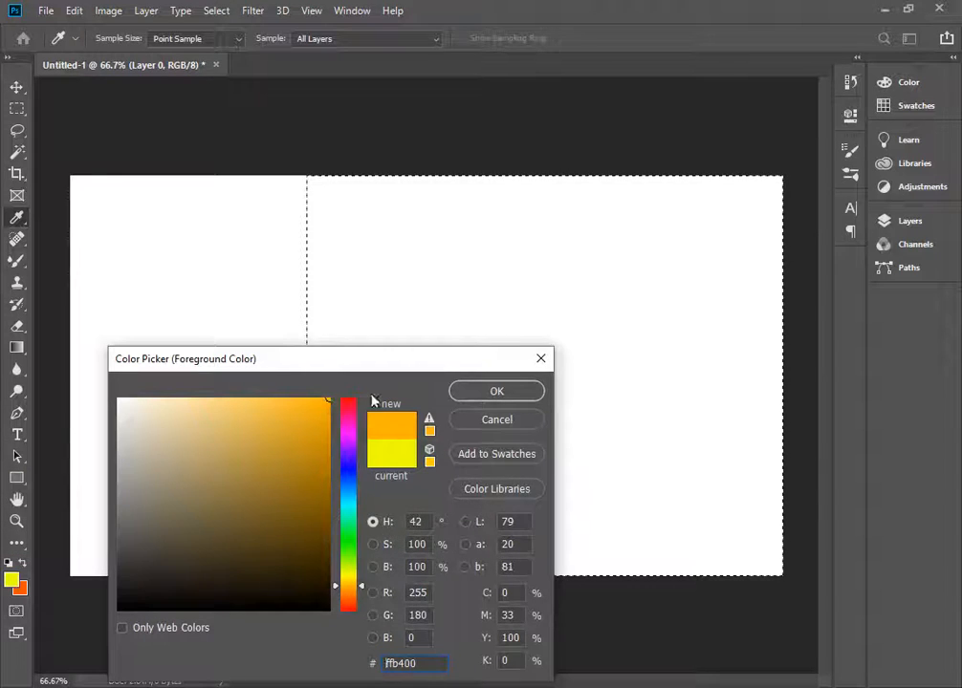
left_click(497, 391)
key("alt+BackSpace")
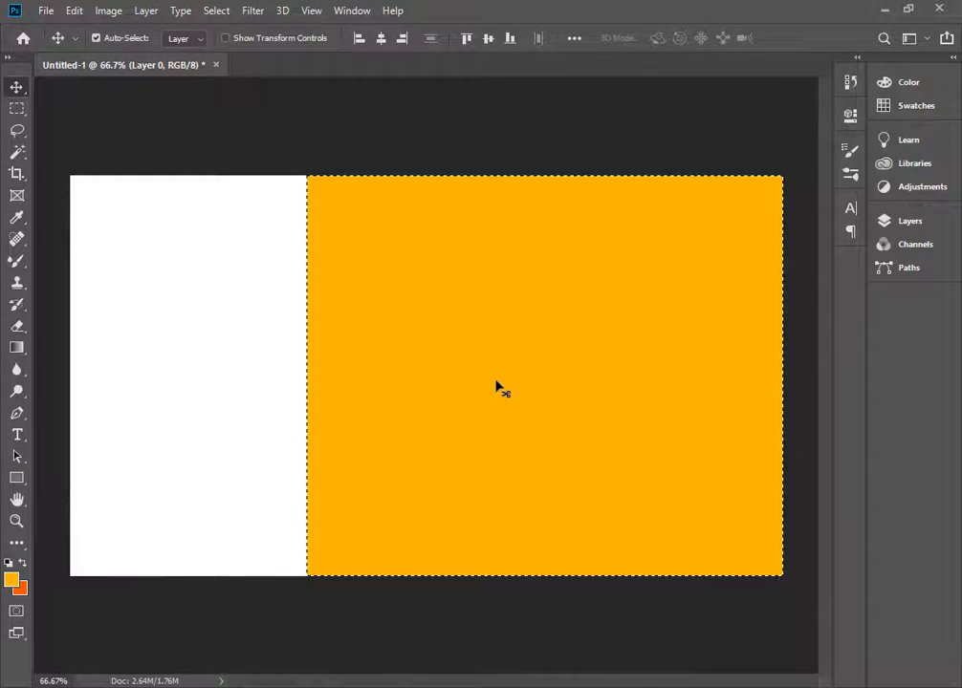
key("ctrl+d")
left_click(300, 317)
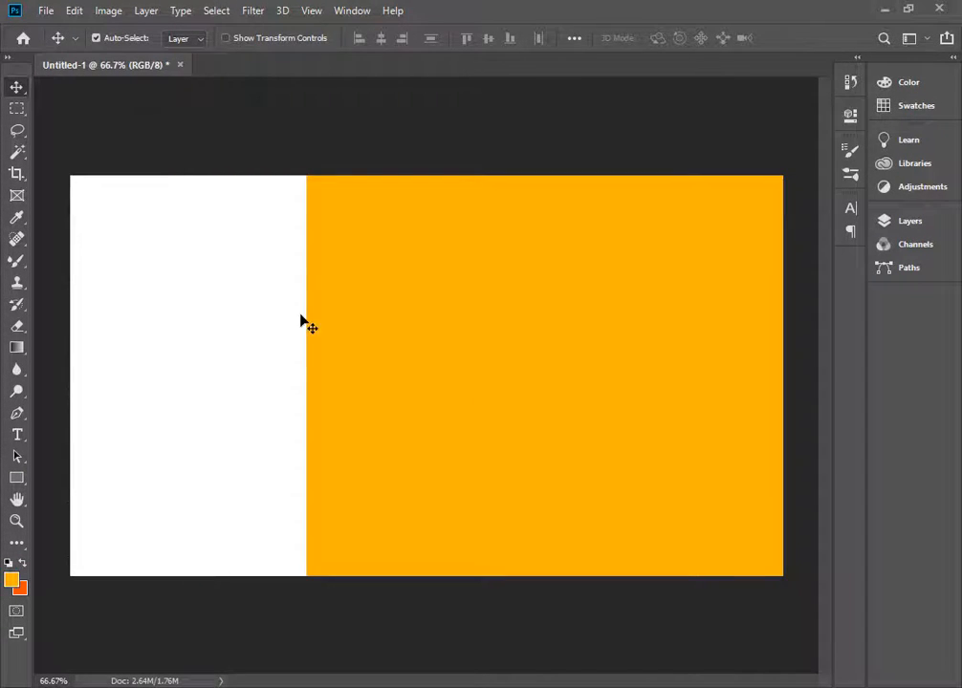
- Add the white text EASILY in Montserrat Regular, 24 pt, near the upper edge of the orange area
key("t")
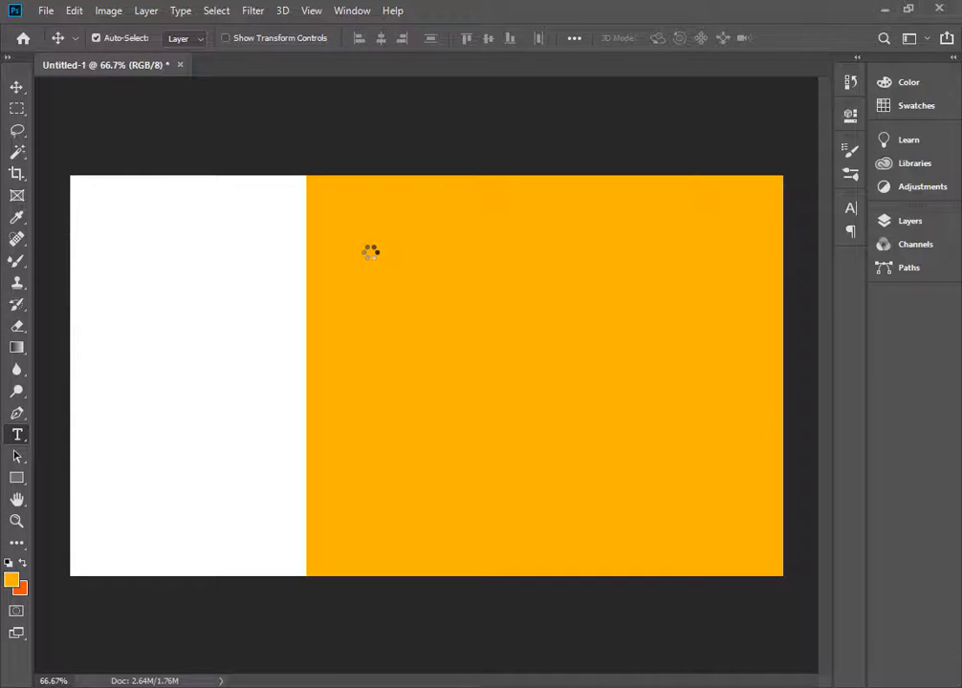
left_click(386, 354)
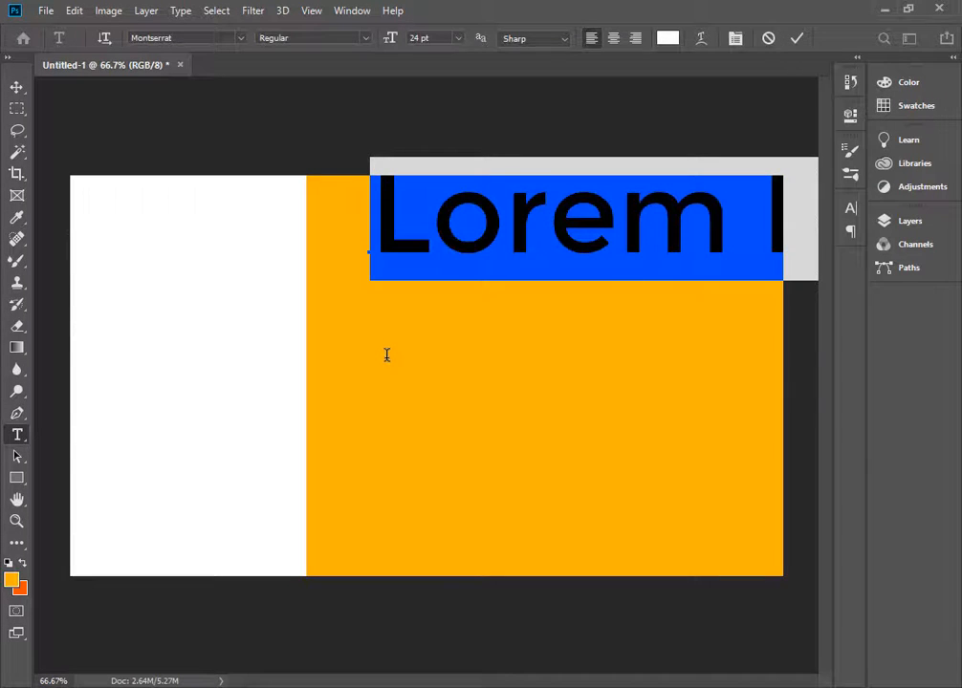
type("EASILT")
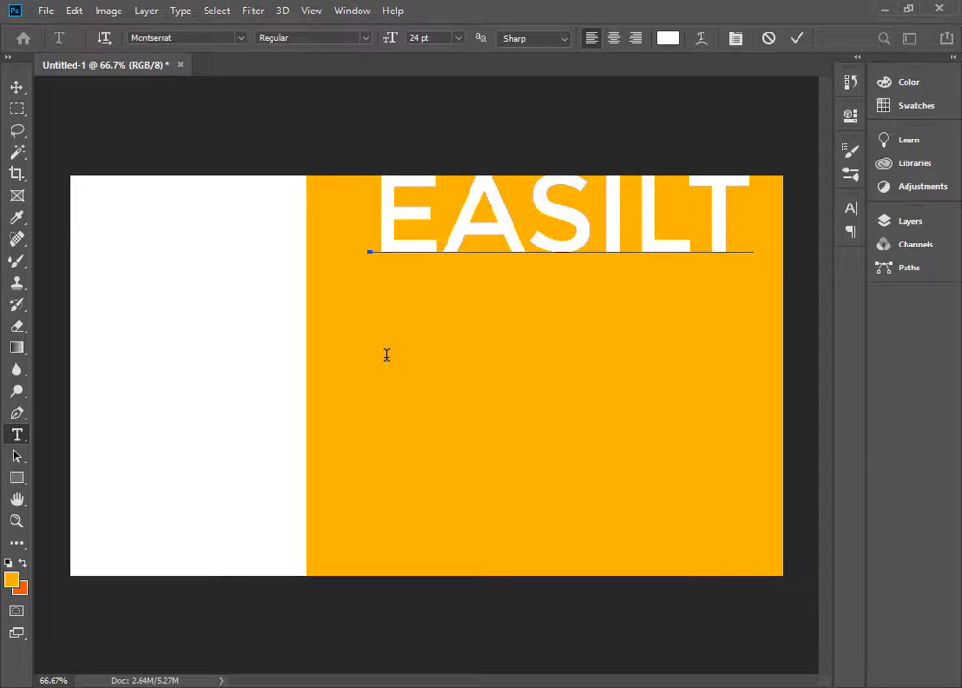
key("BackSpace")
type("Y")
key("BackSpace")
type("Y")
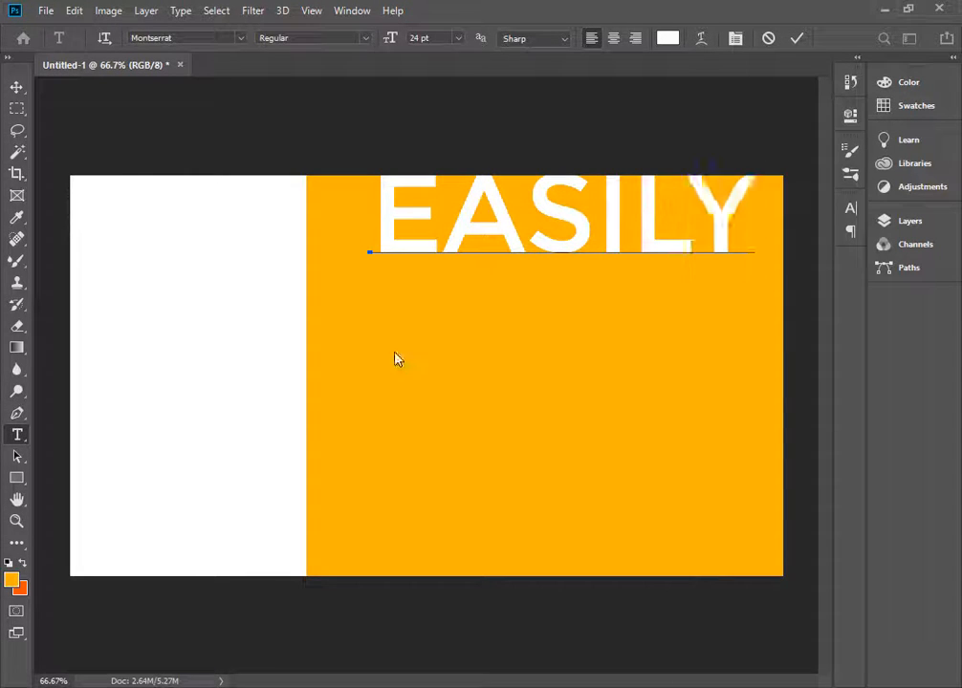
key("ctrl+Return")
key("v")
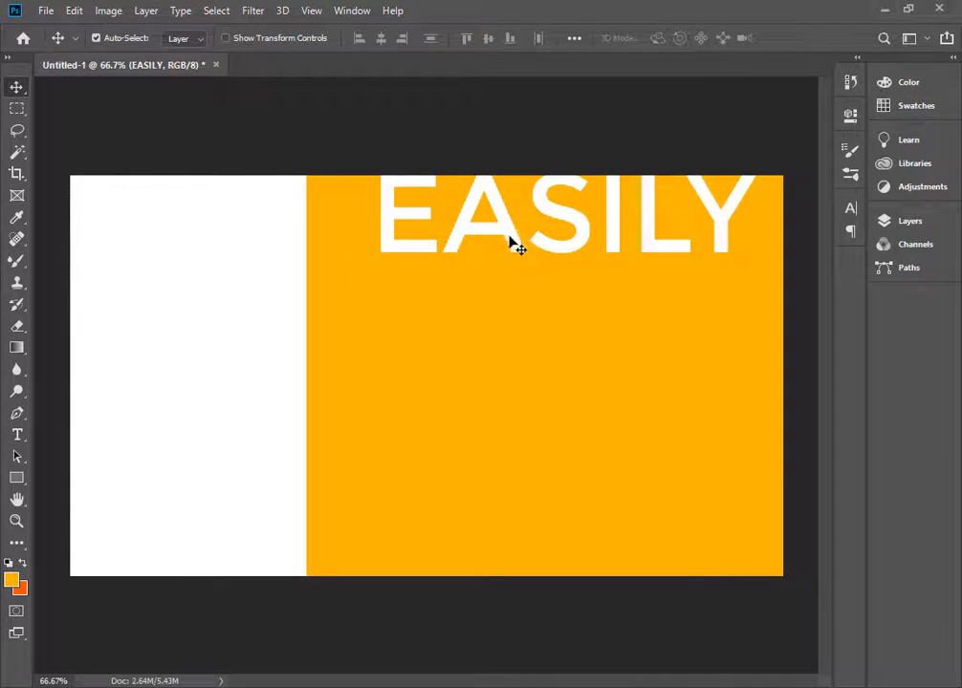
- Shrink EASILY to about 12.9 pt in the orange area's upper-left corner and place a copy directly below it
left_click_drag(509, 242, 451, 262)
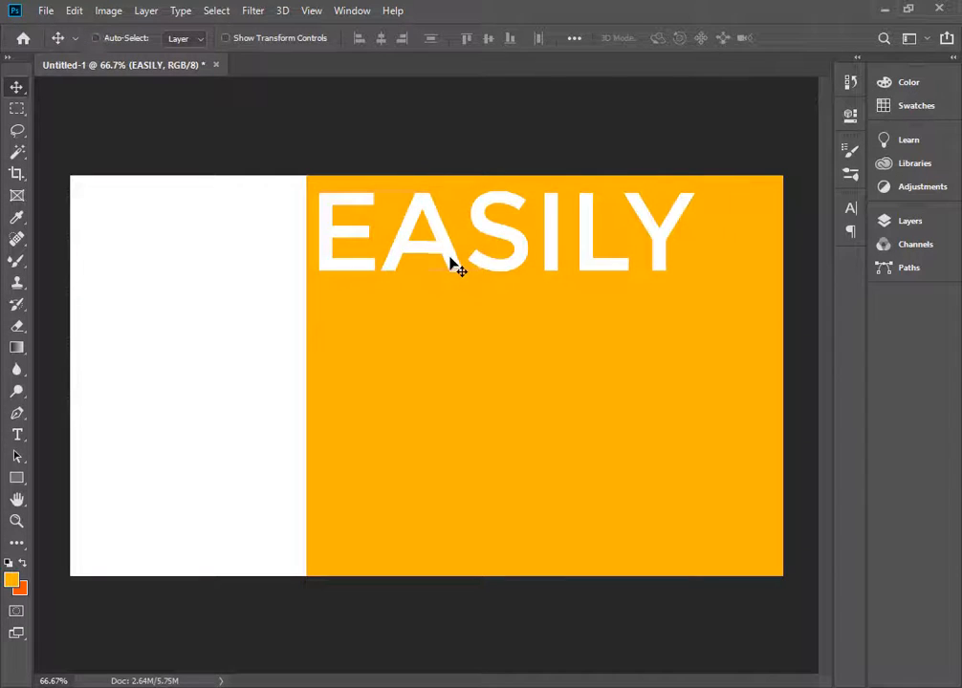
key("ctrl+t")
left_click_drag(305, 297, 339, 275)
key("Return")
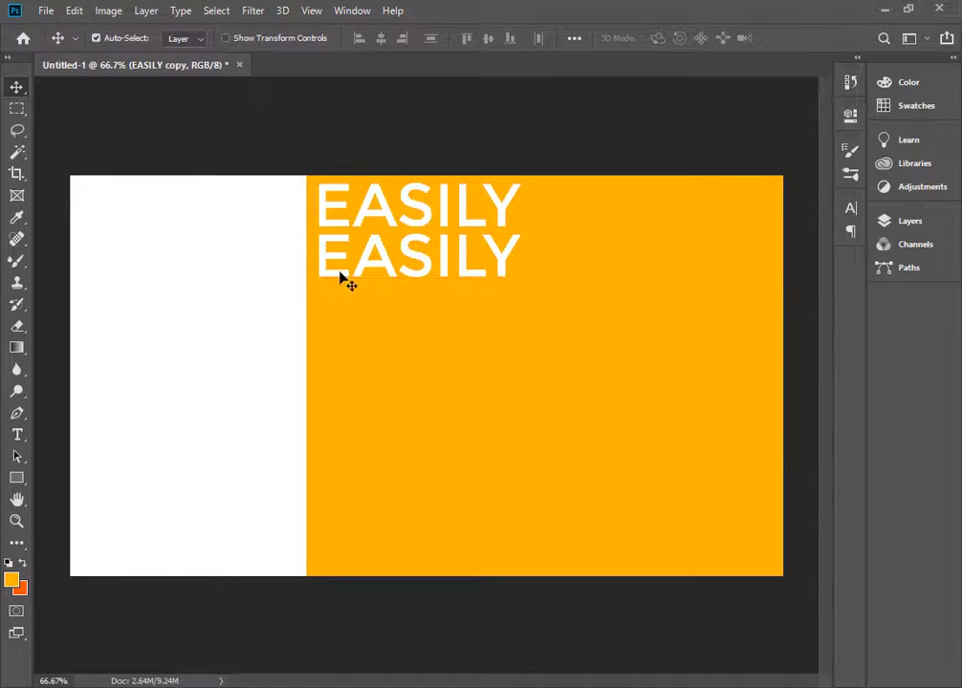
- Replace the text of the lower EASILY copy with RECOVER
double_click(341, 273)
type("RE")
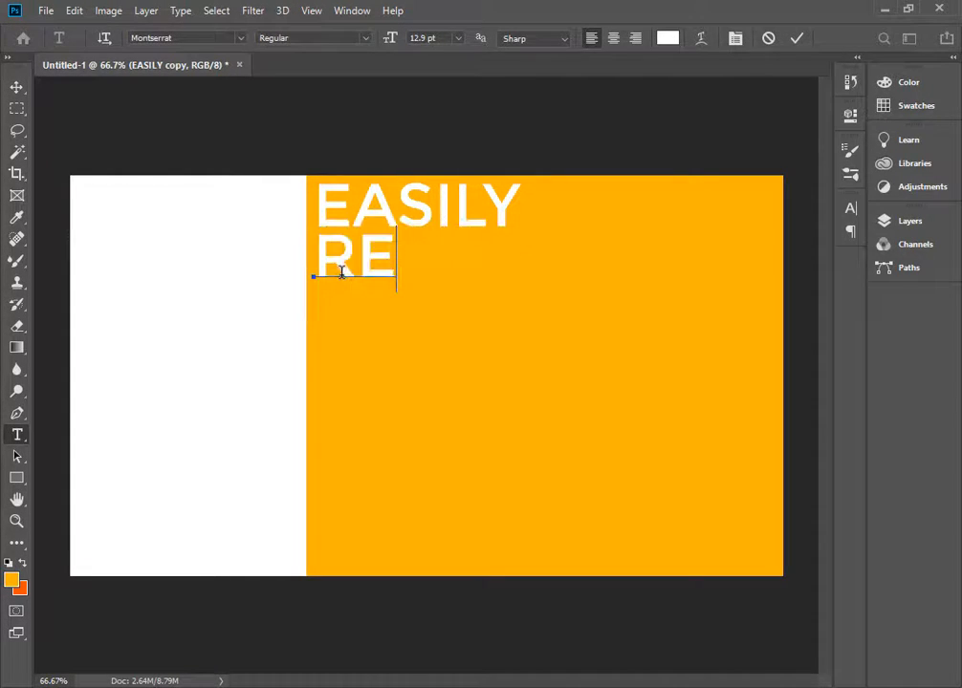
type("COVER")
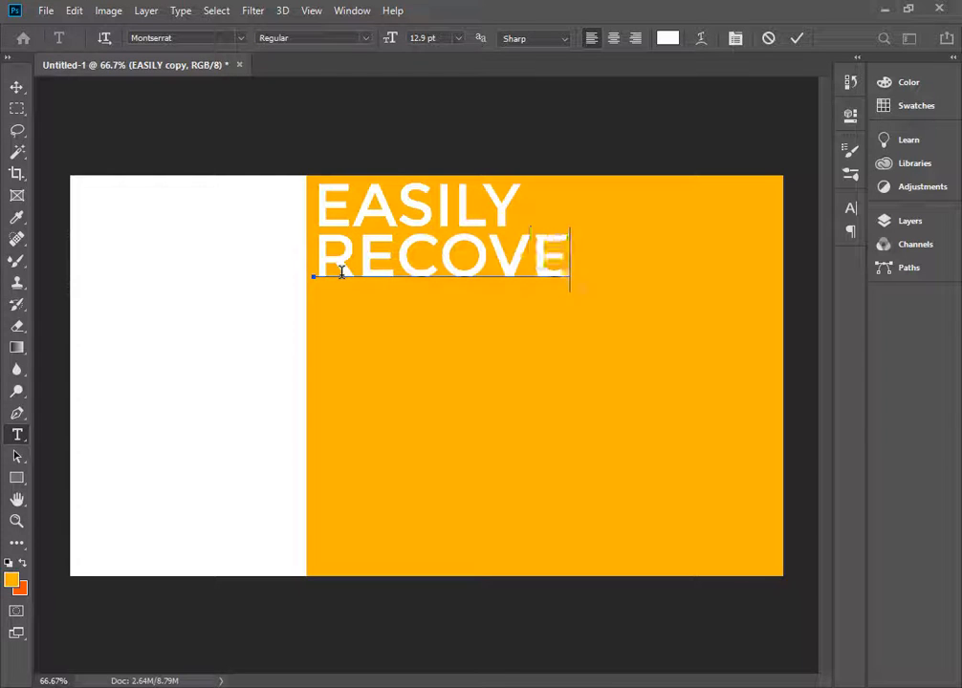
left_click(16, 88)
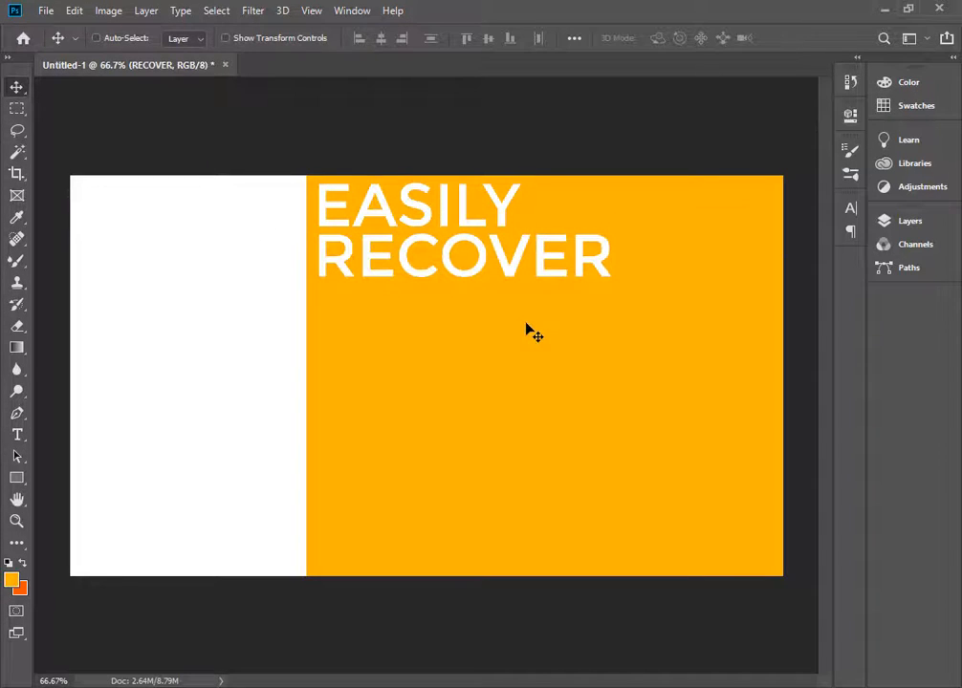
- Scale RECOVER up to about 155% so it spans the width of the orange area
left_click(532, 330)
key("ctrl+t")
left_click_drag(607, 290, 768, 383)
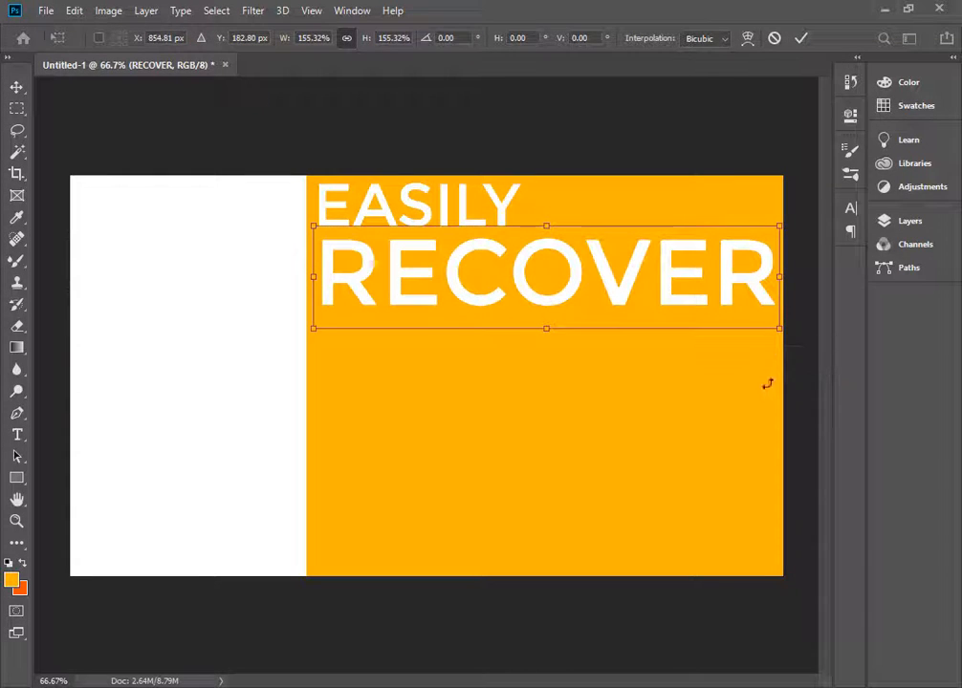
key("Return")
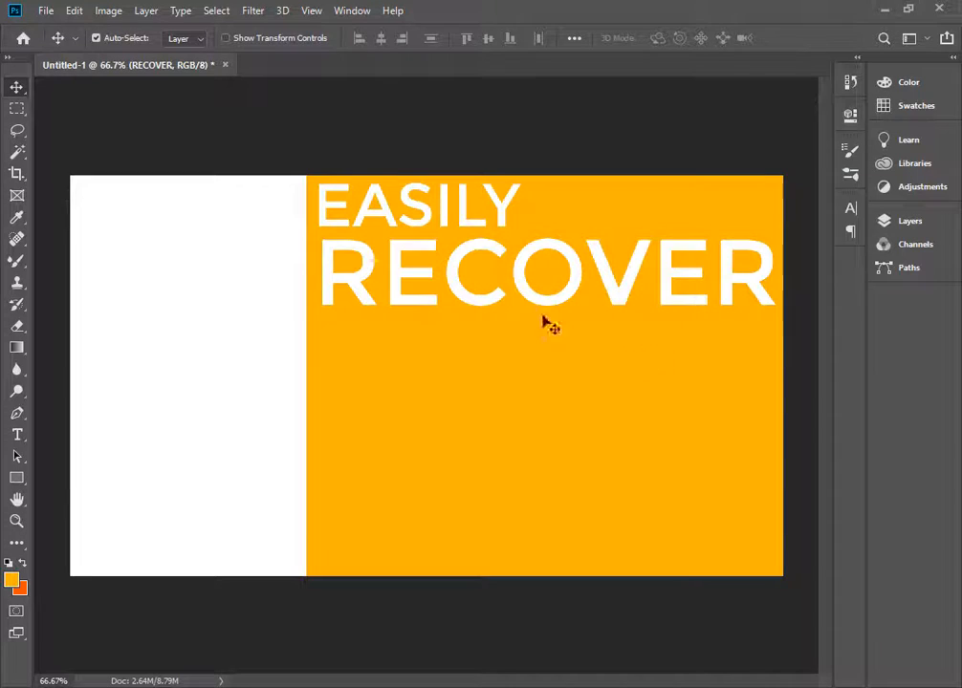
- Place a copy of EASILY under the right end of RECOVER and change the copy's text to FILES
left_click(474, 228)
left_click_drag(474, 228, 733, 367)
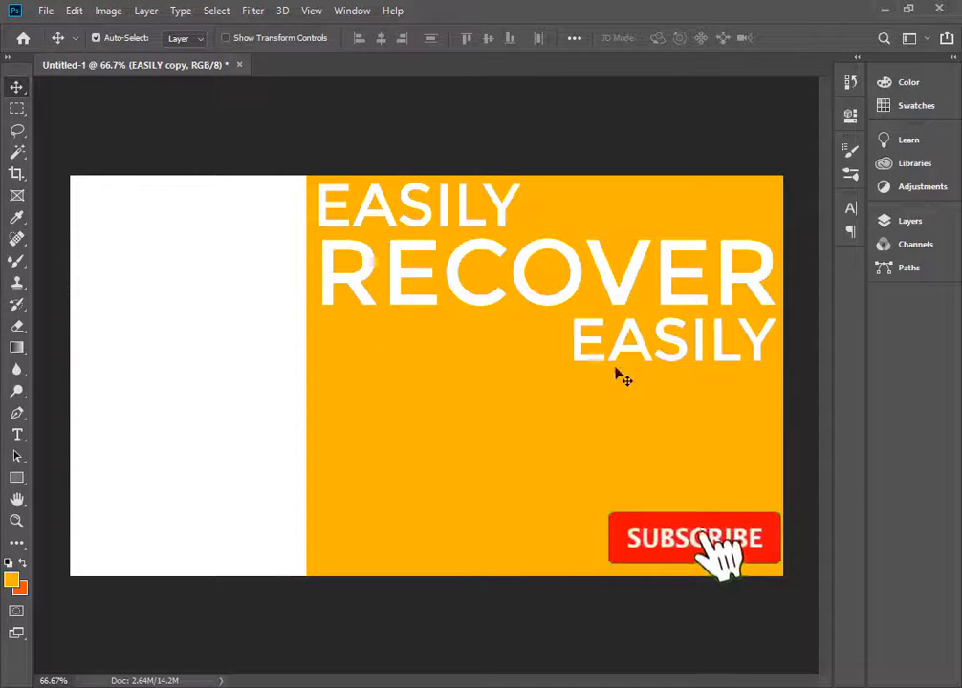
left_click(948, 220)
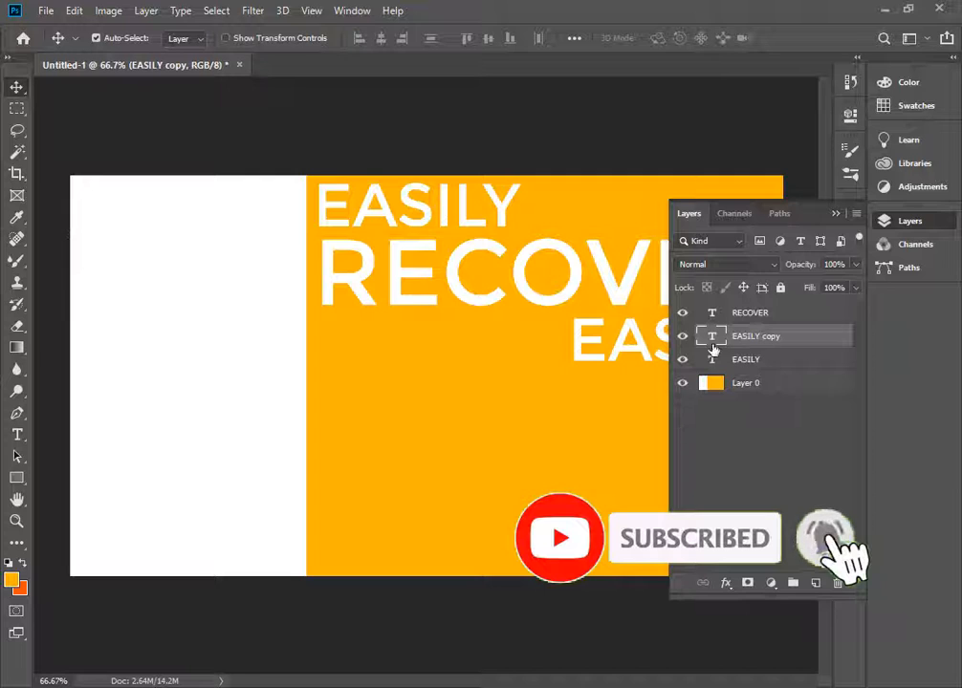
double_click(711, 337)
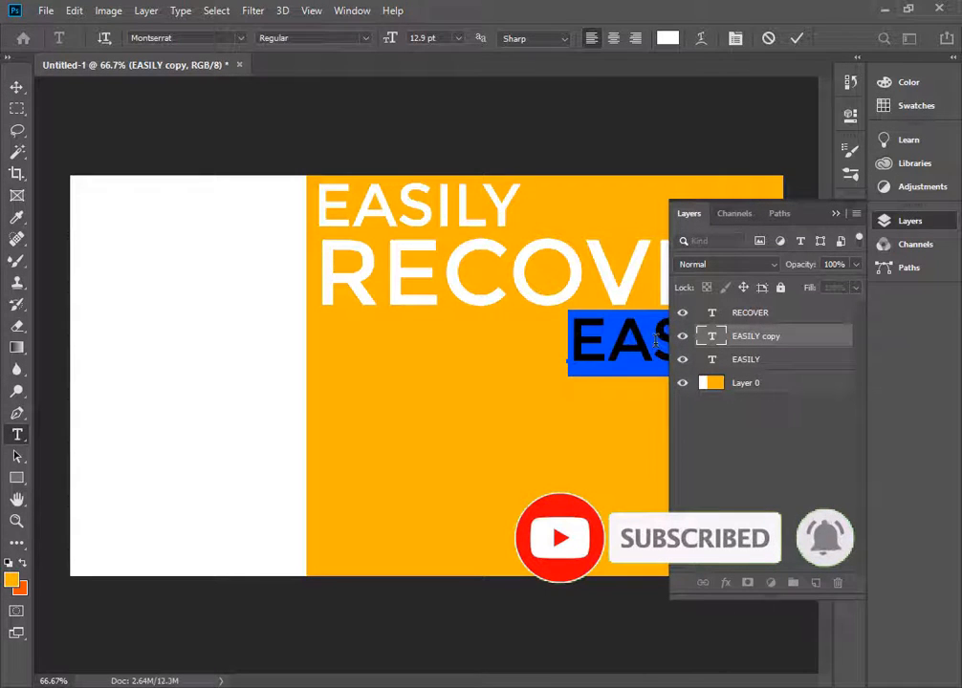
type("Fi")
key("BackSpace")
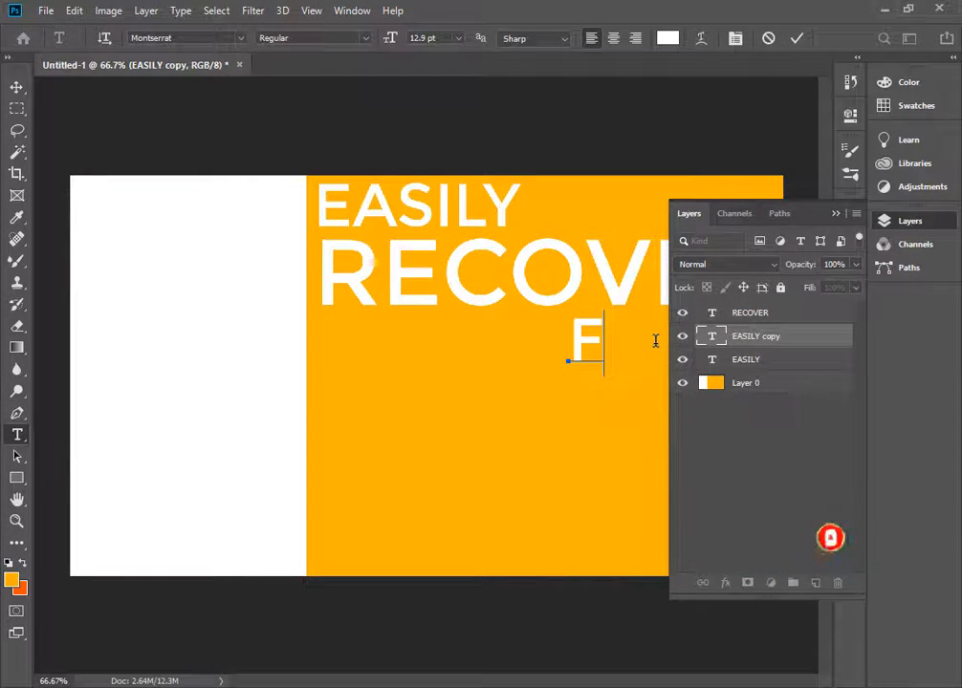
type("ILE")
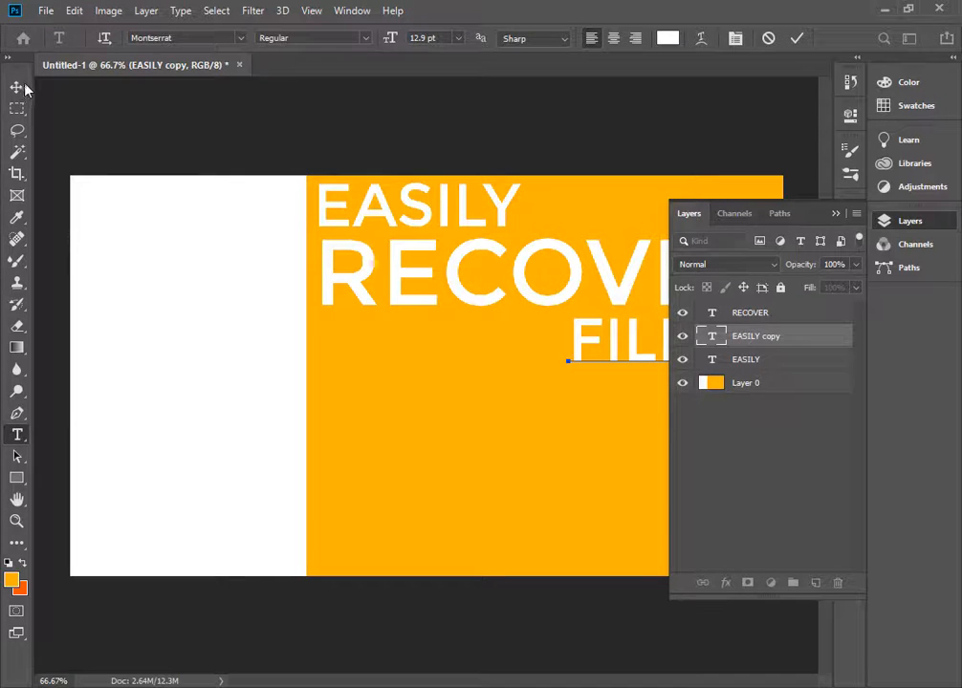
left_click(19, 87)
left_click(836, 213)
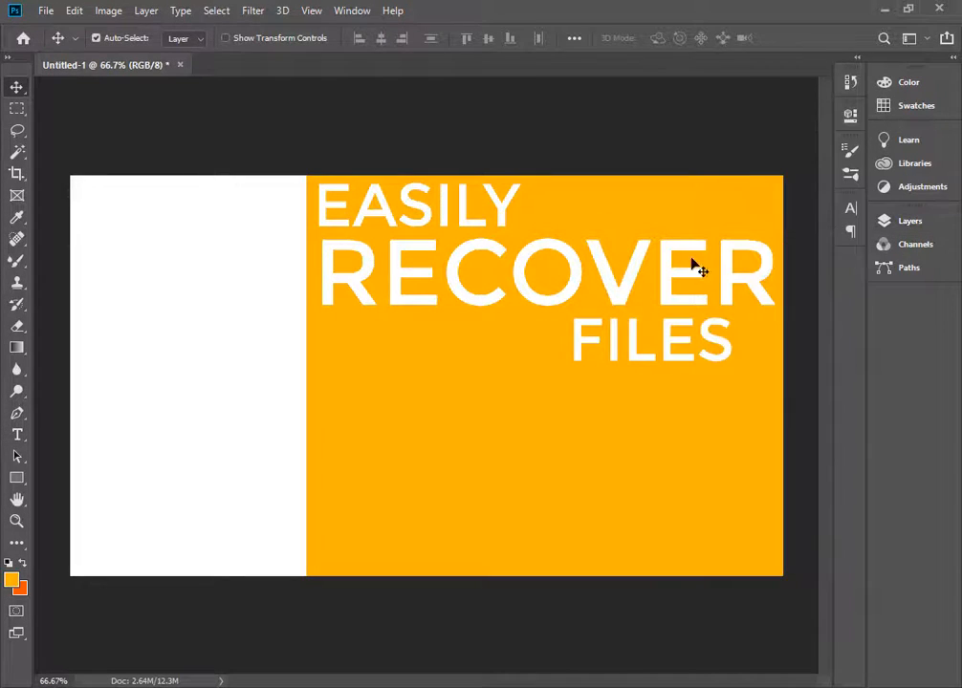
- Scale FILES down to about 57% and position it just below RECOVER, aligned with its right edge
left_click_drag(672, 346, 720, 351)
key("ctrl+t")
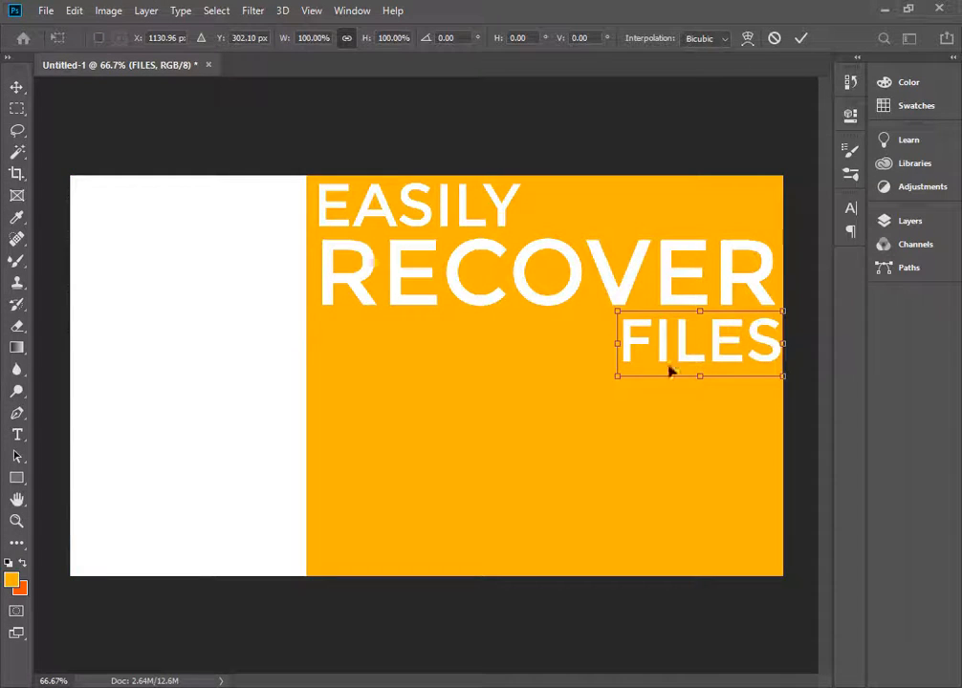
left_click_drag(613, 377, 724, 343)
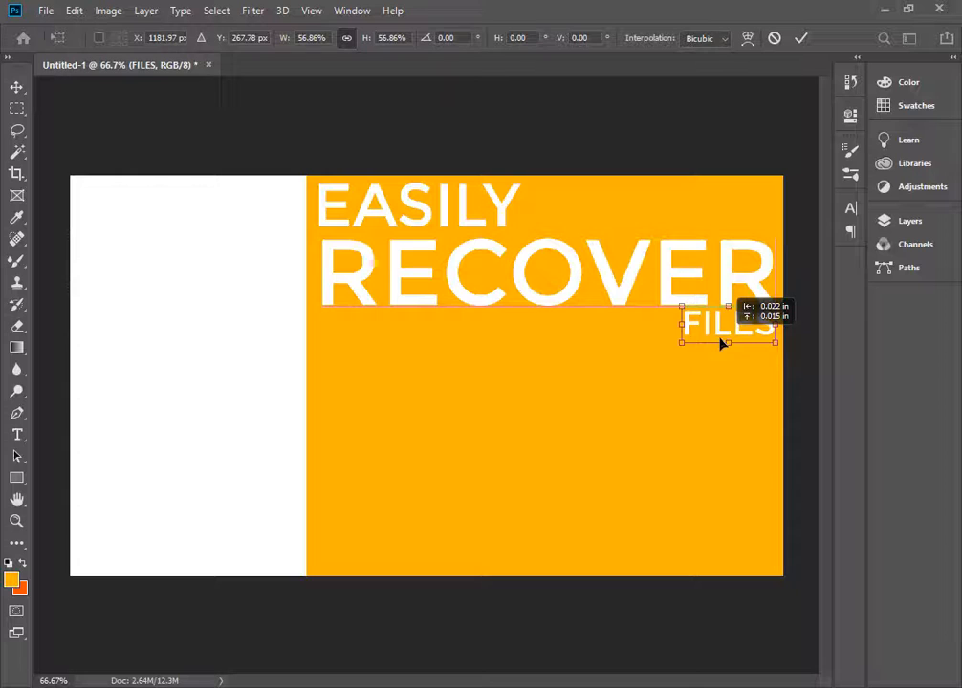
key("Return")
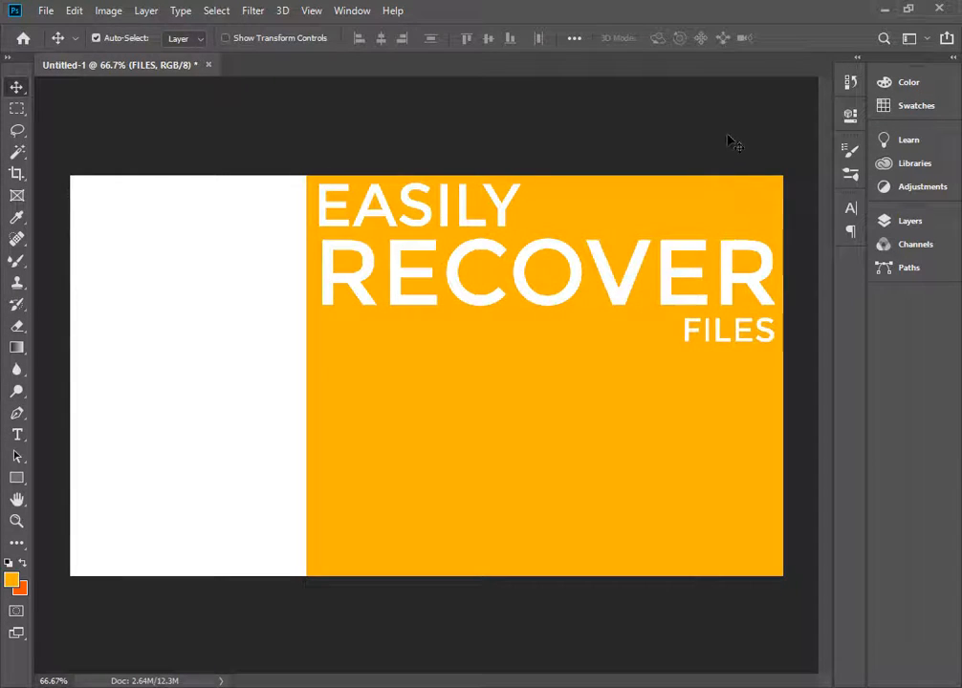
- Add a new white text layer reading AVAST and position it in the orange area below FILES
left_click(732, 141)
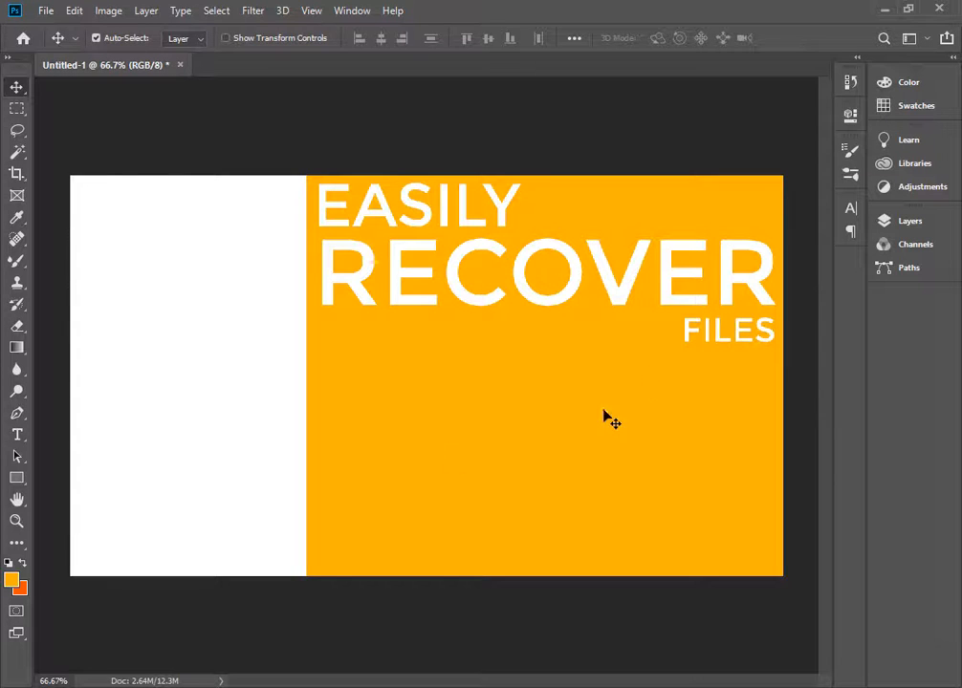
key("t")
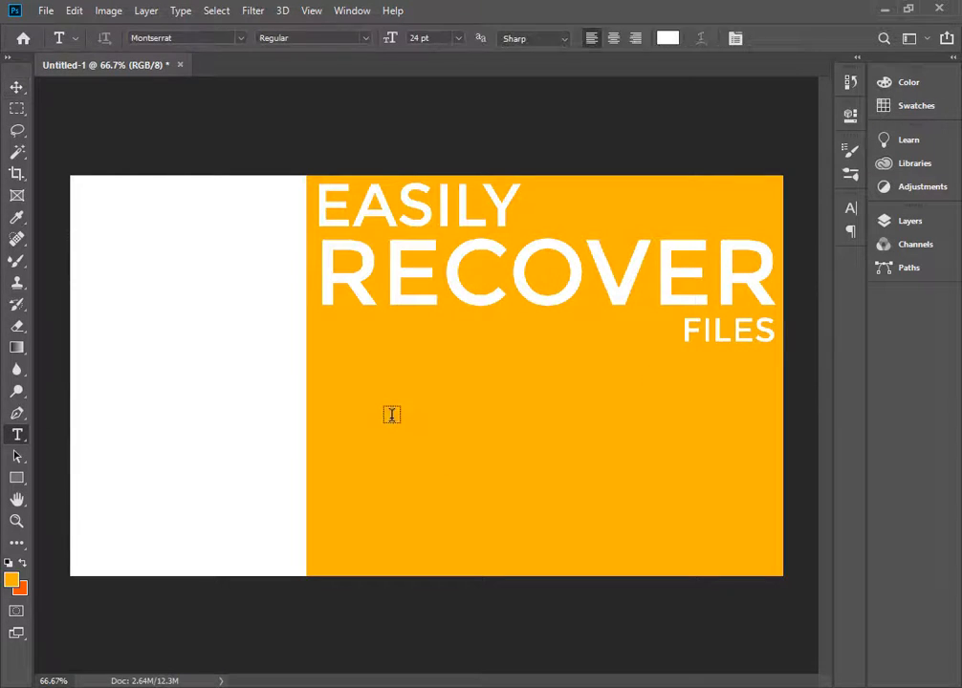
left_click(417, 382)
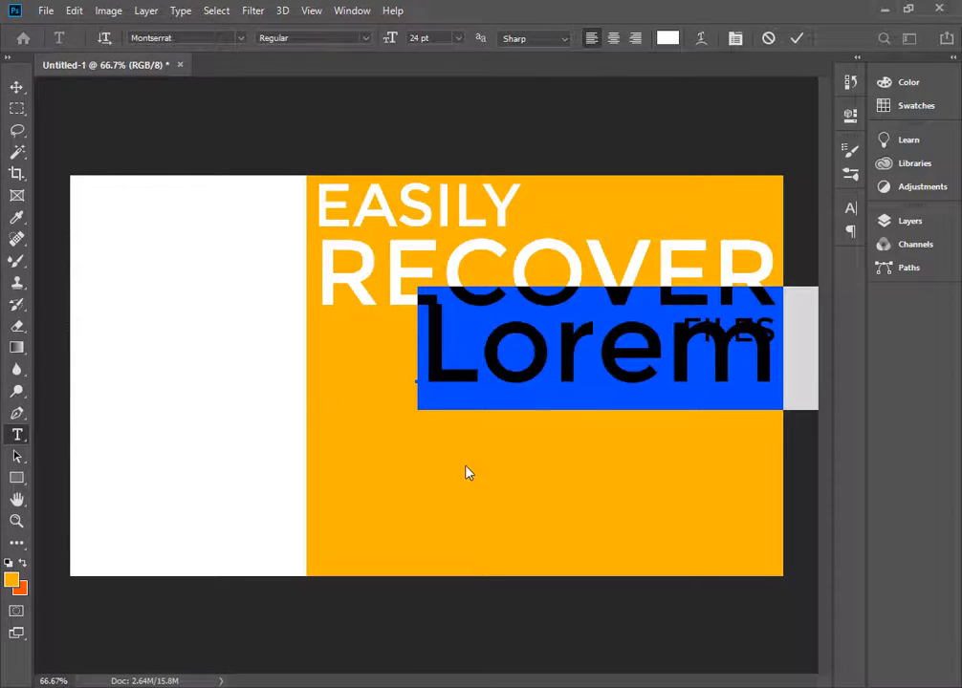
type("AVAS")
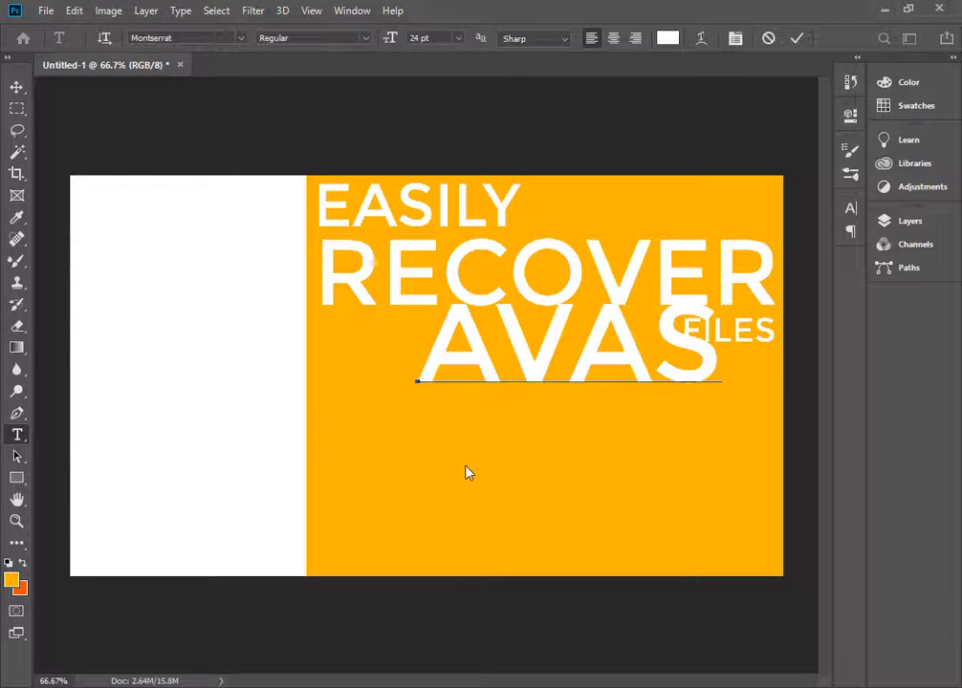
type("T")
left_click(16, 87)
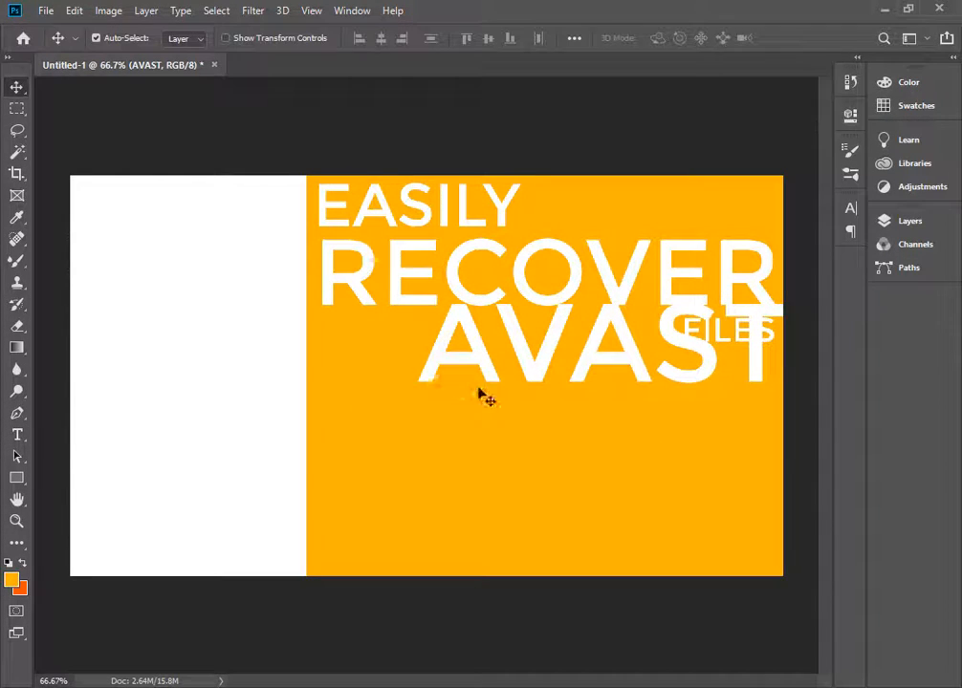
left_click_drag(532, 376, 450, 437)
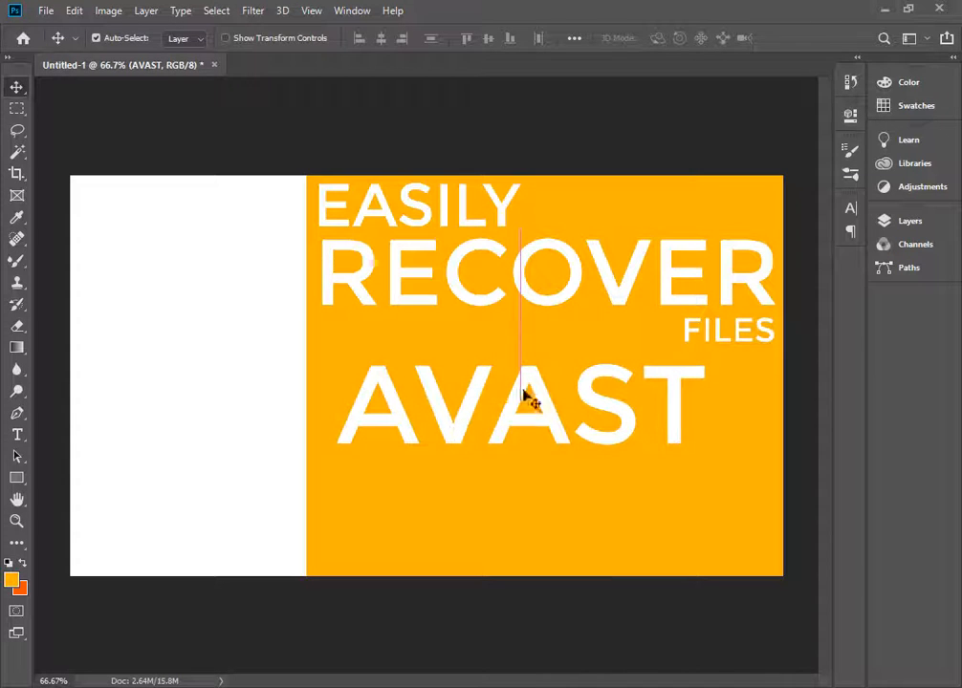
- Replace the text of the AVAST layer with ANTIVUS
left_click(904, 221)
double_click(713, 315)
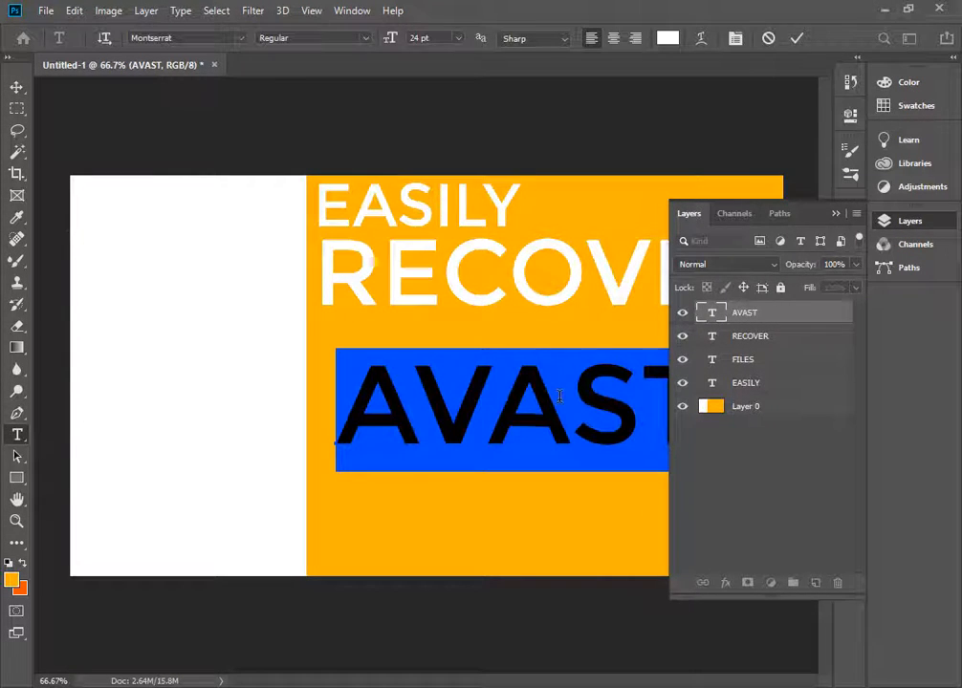
type("ANTIV")
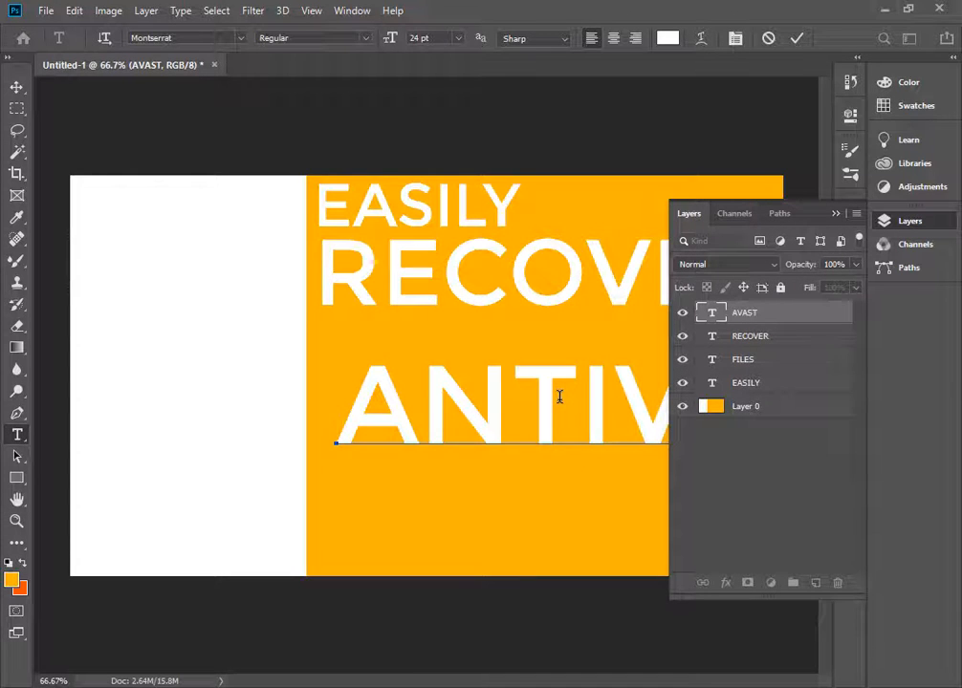
type("US")
left_click(15, 86)
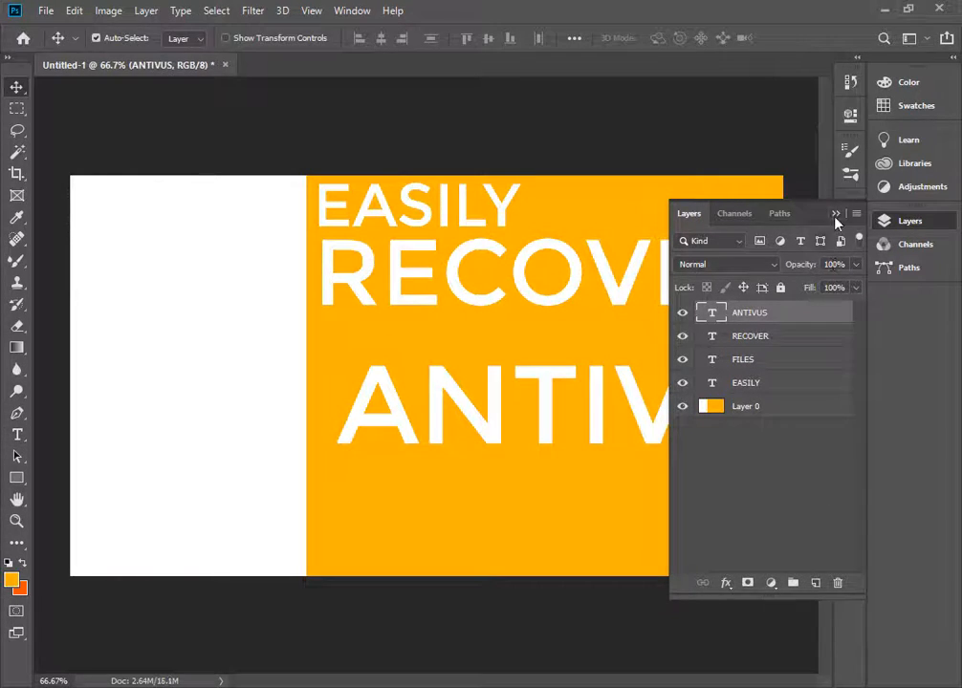
left_click(836, 213)
- Scale ANTIVUS down to about 63.5% and place it below RECOVER near the left edge of the orange area
left_click_drag(669, 435, 640, 445)
key("ctrl+t")
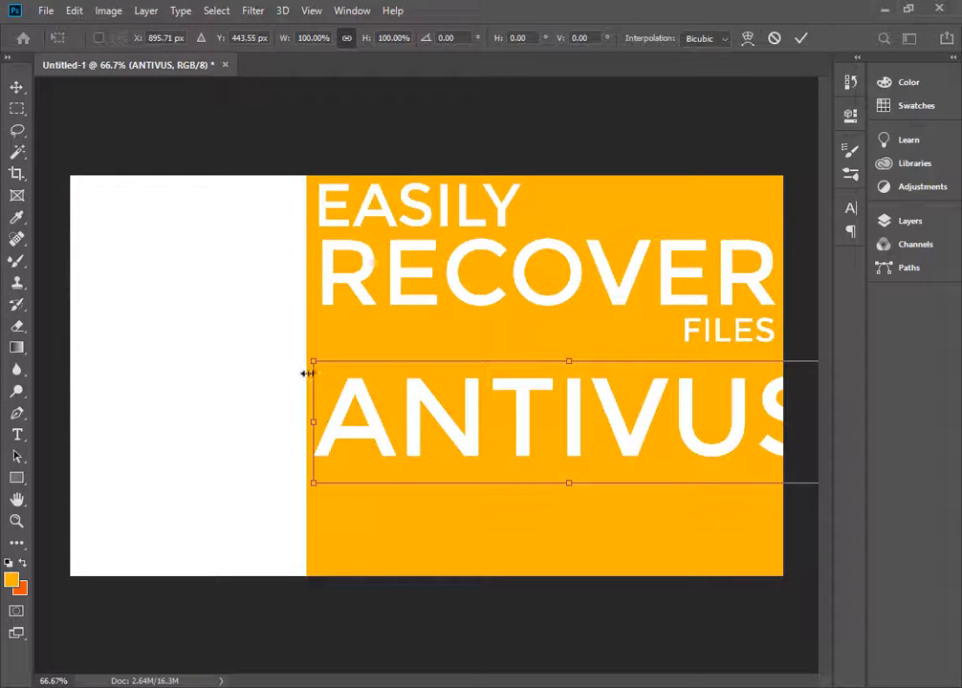
left_click_drag(313, 362, 499, 405)
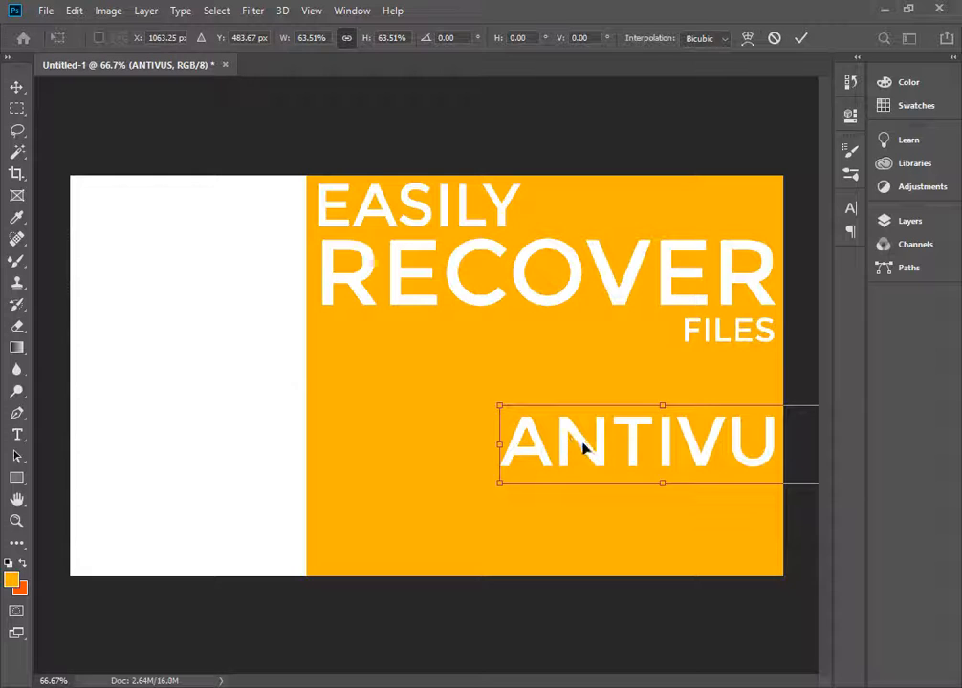
left_click_drag(583, 447, 410, 403)
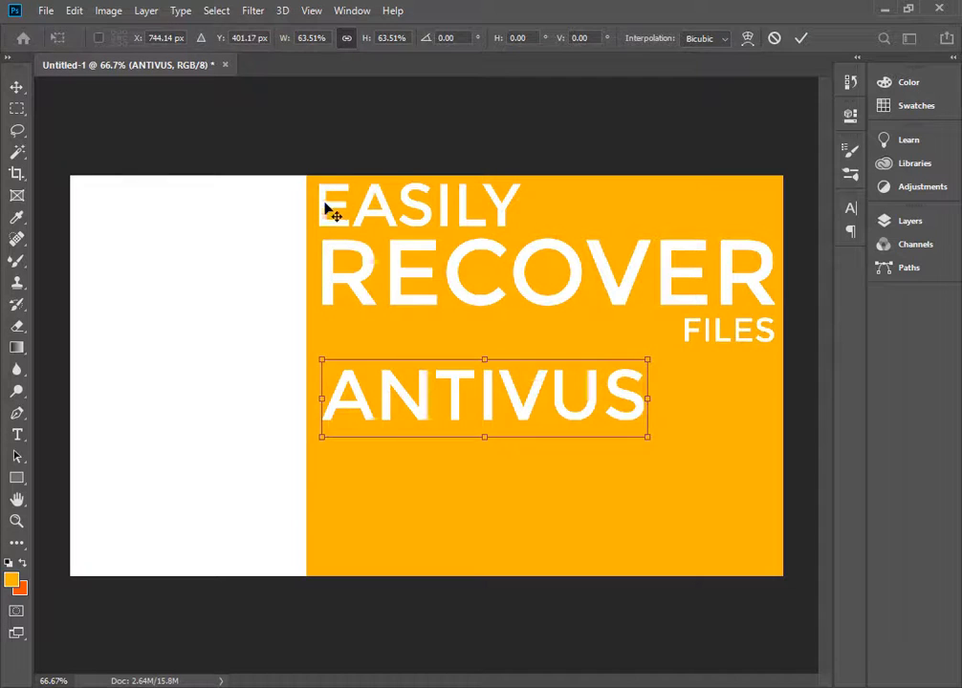
key("Return")
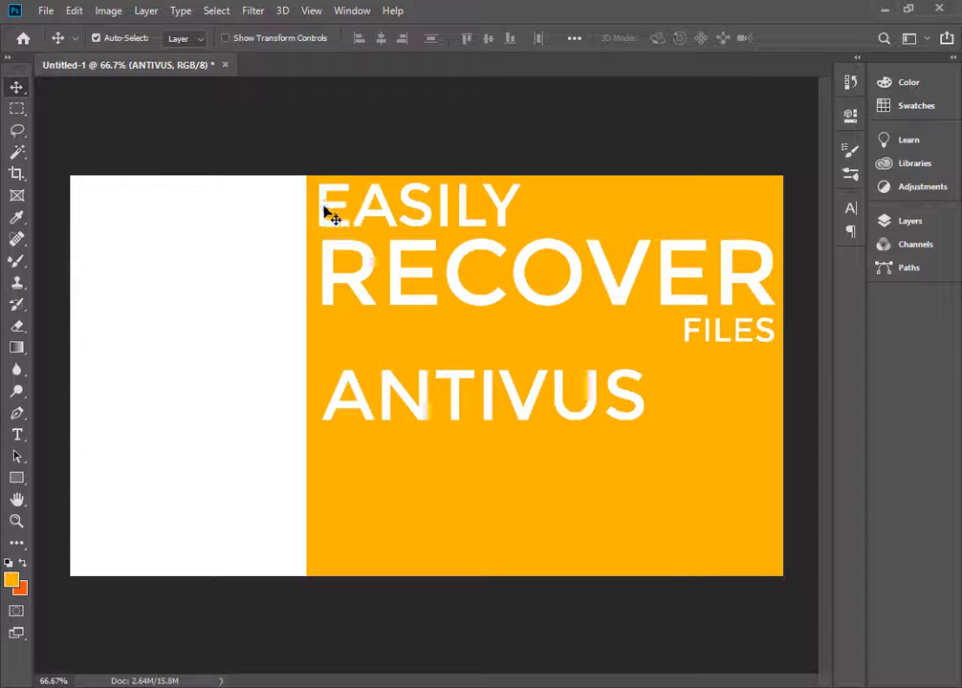
- Align EASILY and ANTIVUS with the left edge of RECOVER and enlarge ANTIVUS to match RECOVER's width
left_click_drag(326, 214, 326, 210)
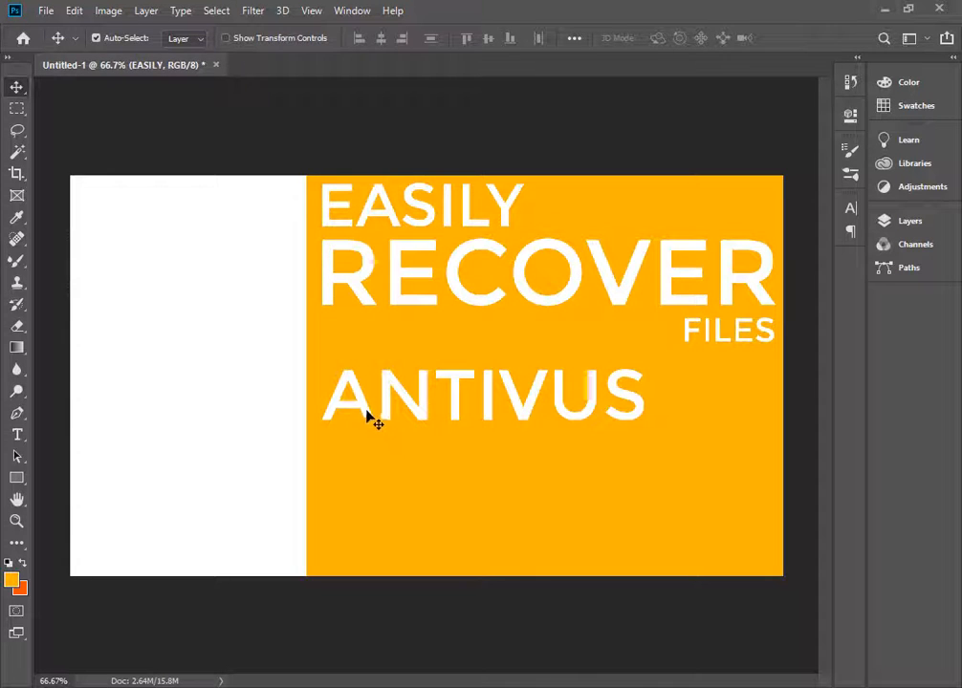
left_click_drag(368, 415, 362, 407)
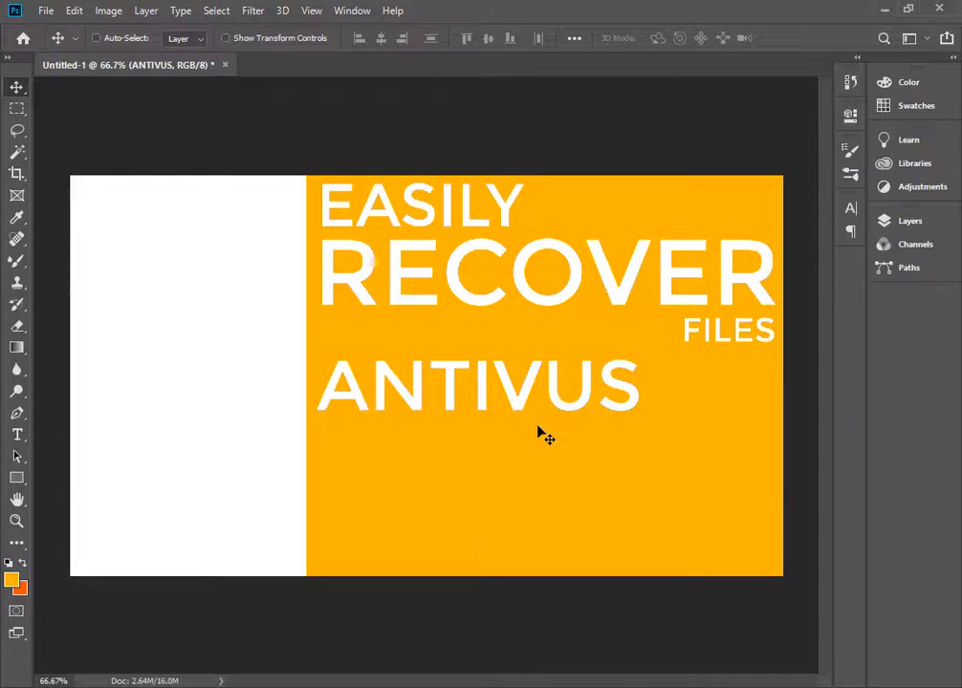
key("ctrl+t")
left_click_drag(639, 423, 766, 498)
key("Return")
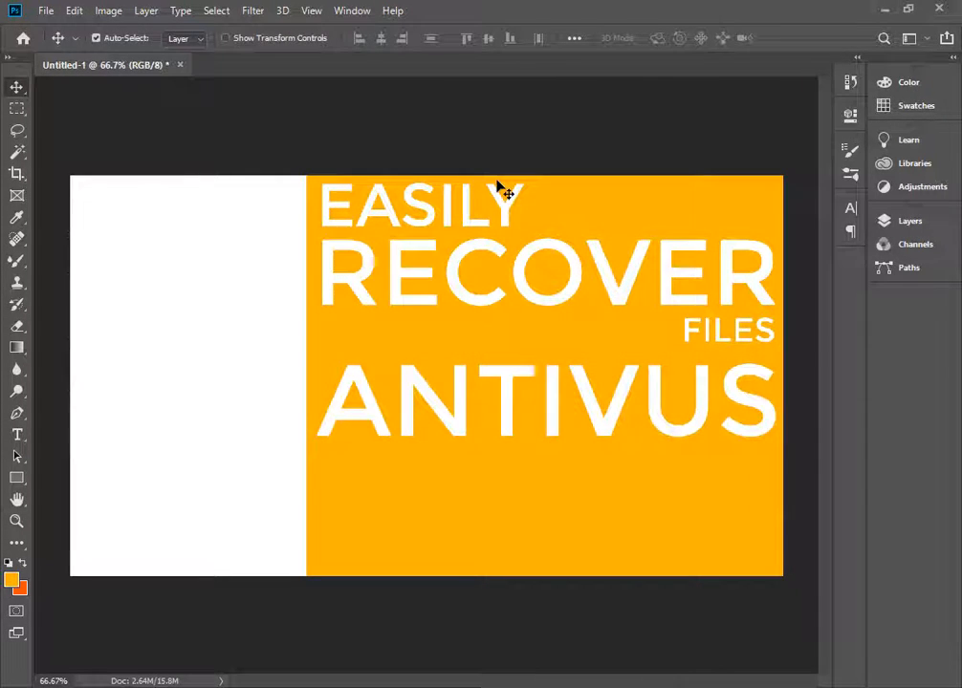
- Examine the whole thumbnail layout at 25% zoom to judge how it reads at a small size
key("ctrl+minus")
key("ctrl+minus")
key("ctrl+minus")
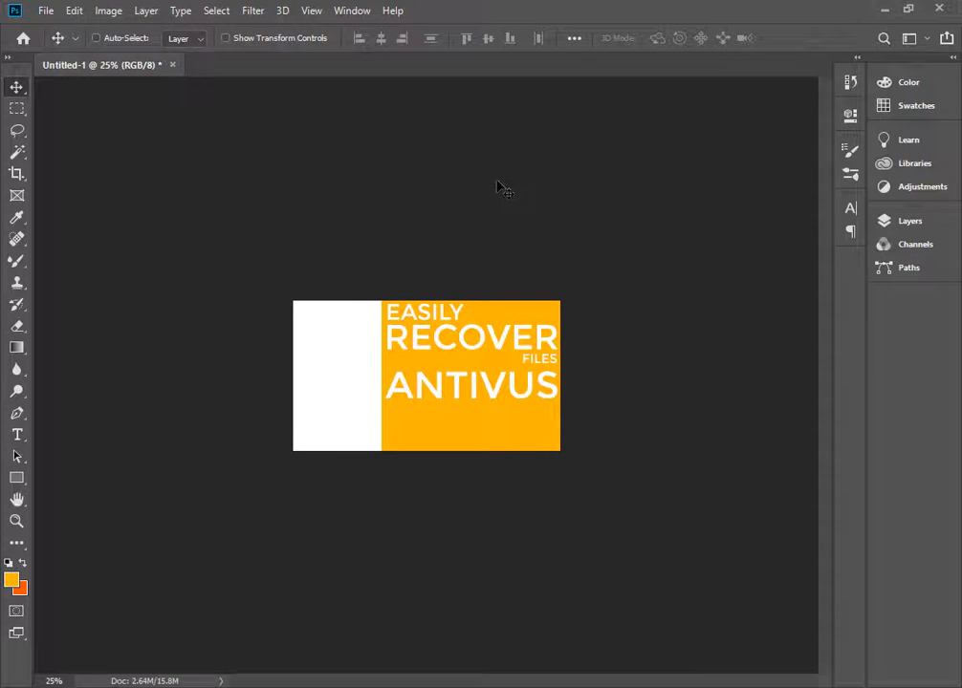
key("ctrl+plus")
key("ctrl+plus")
key("ctrl+plus")
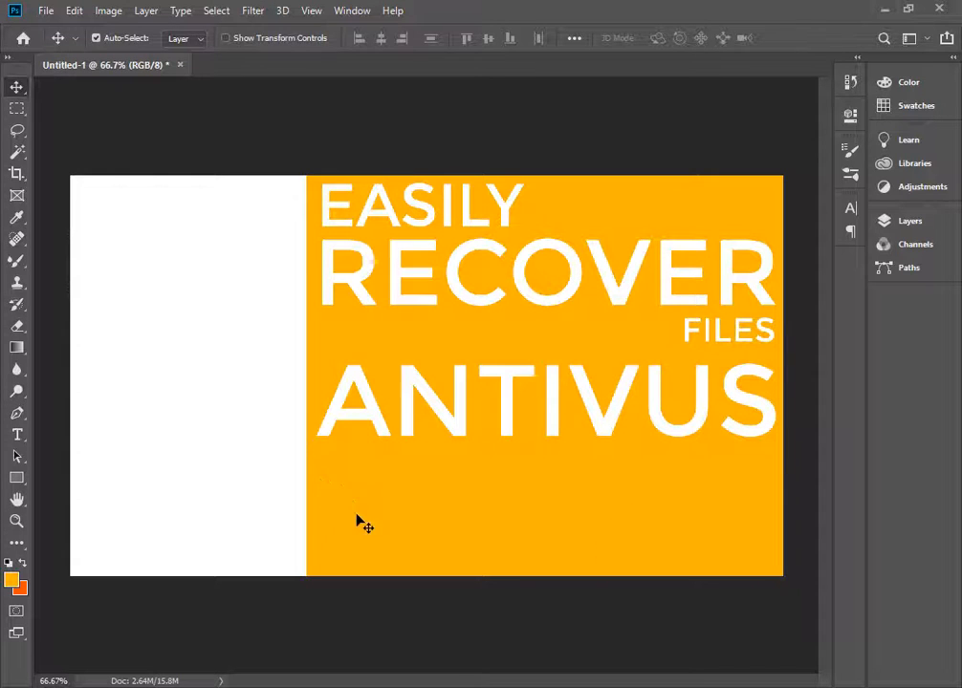
key("t")
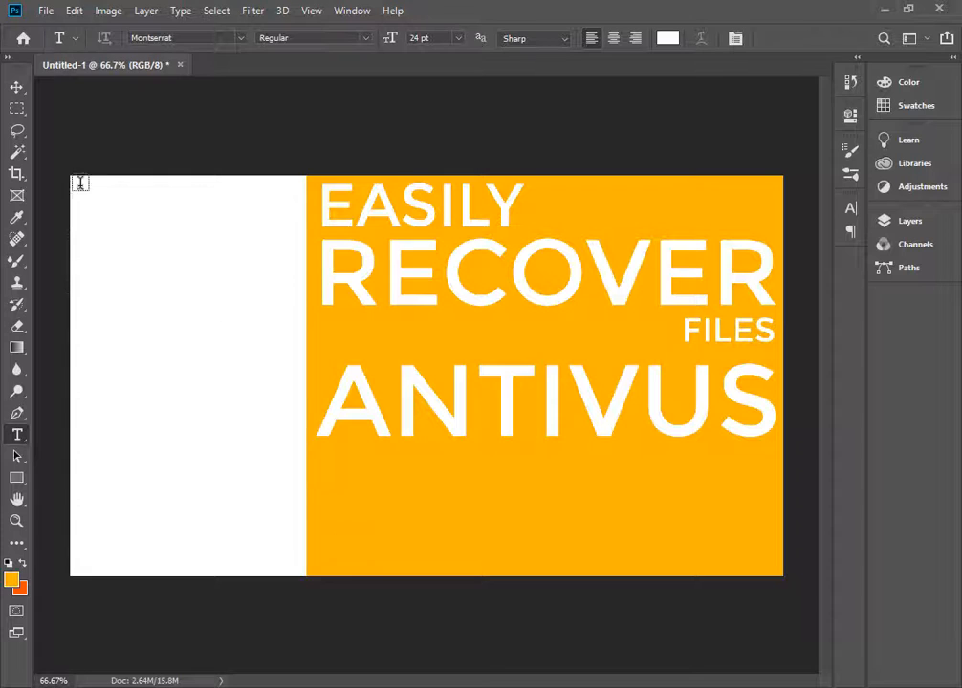
left_click(14, 87)
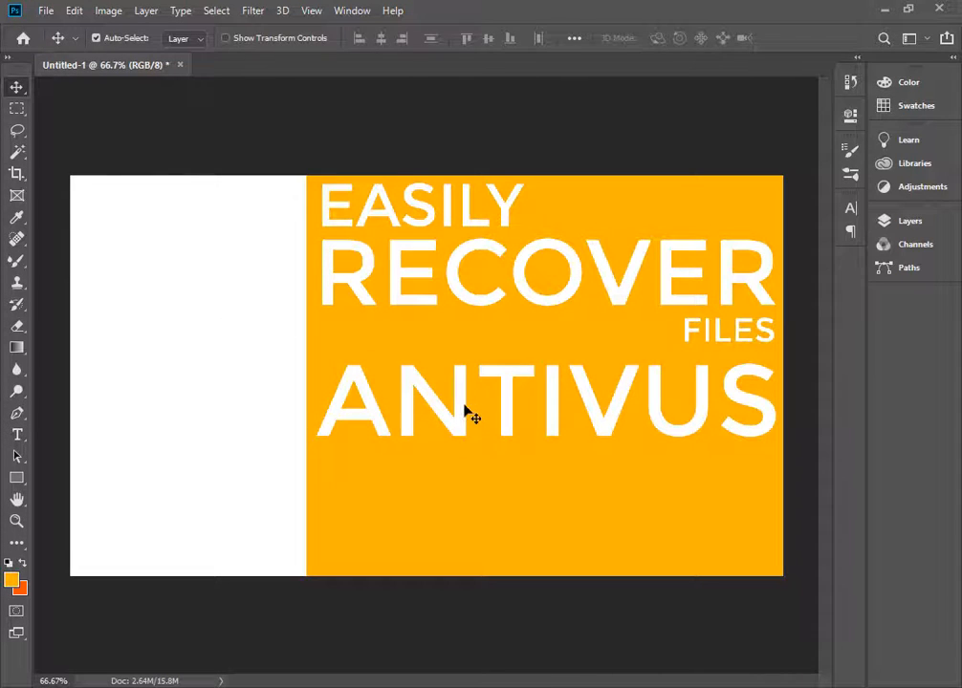
- Move ANTIVUS slightly lower to widen the gap beneath FILES, keeping it aligned with RECOVER
left_click_drag(466, 410, 466, 421)
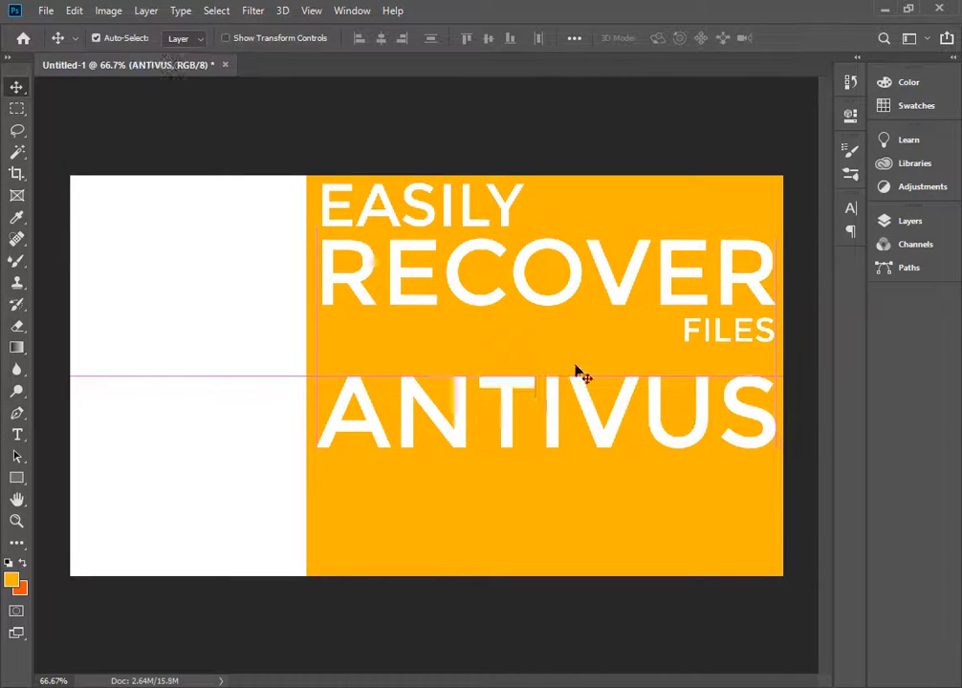
left_click(720, 343)
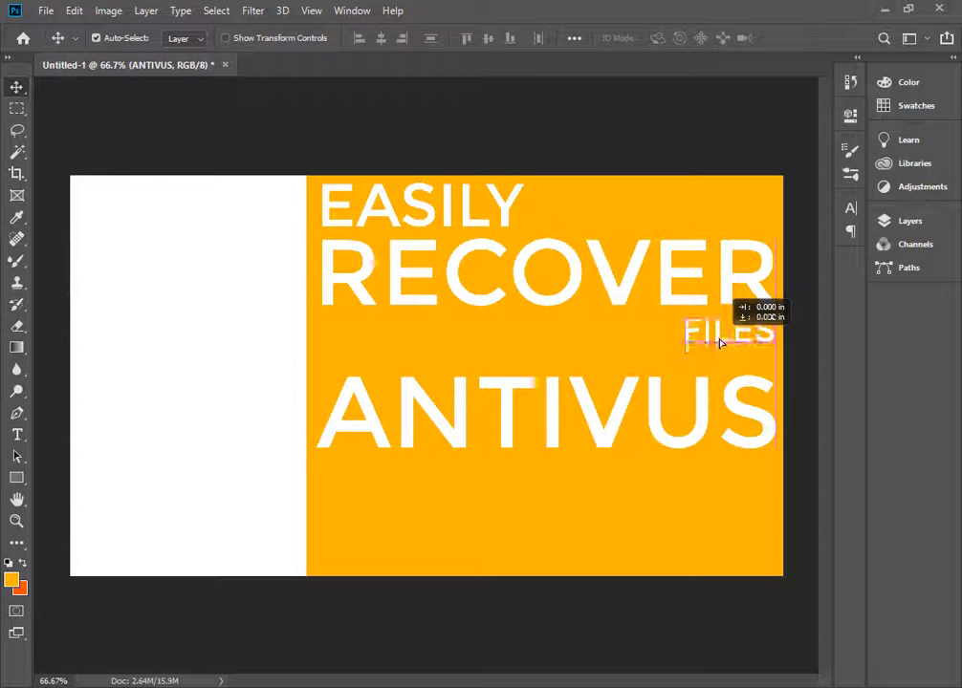
left_click(659, 418)
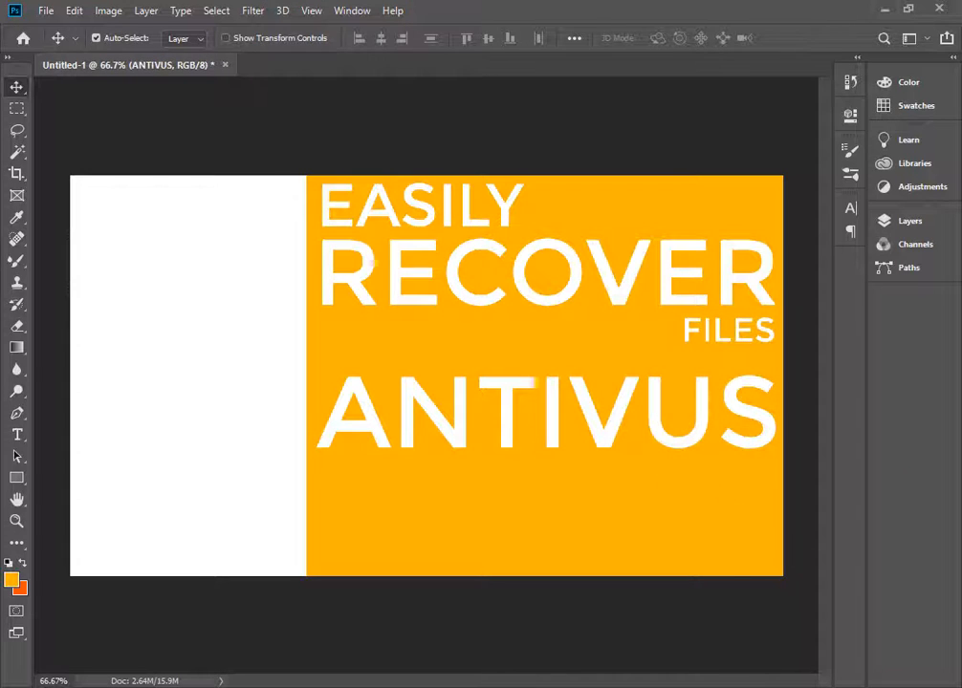
- Change the foreground color to a slightly deeper, redder orange
left_click(743, 562)
left_click(11, 580)
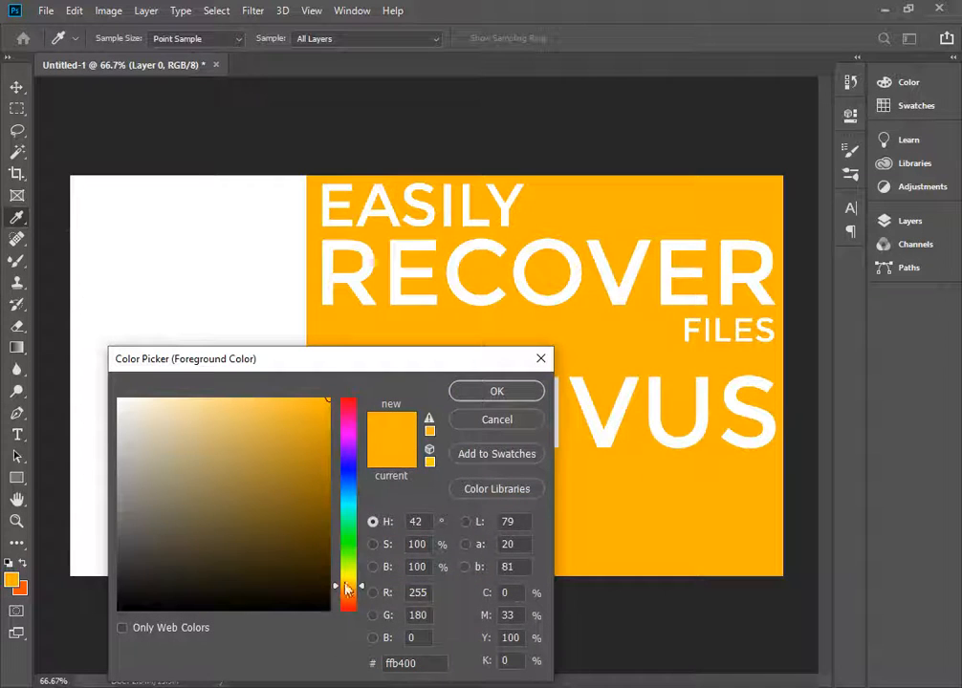
left_click_drag(347, 585, 346, 592)
left_click(497, 391)
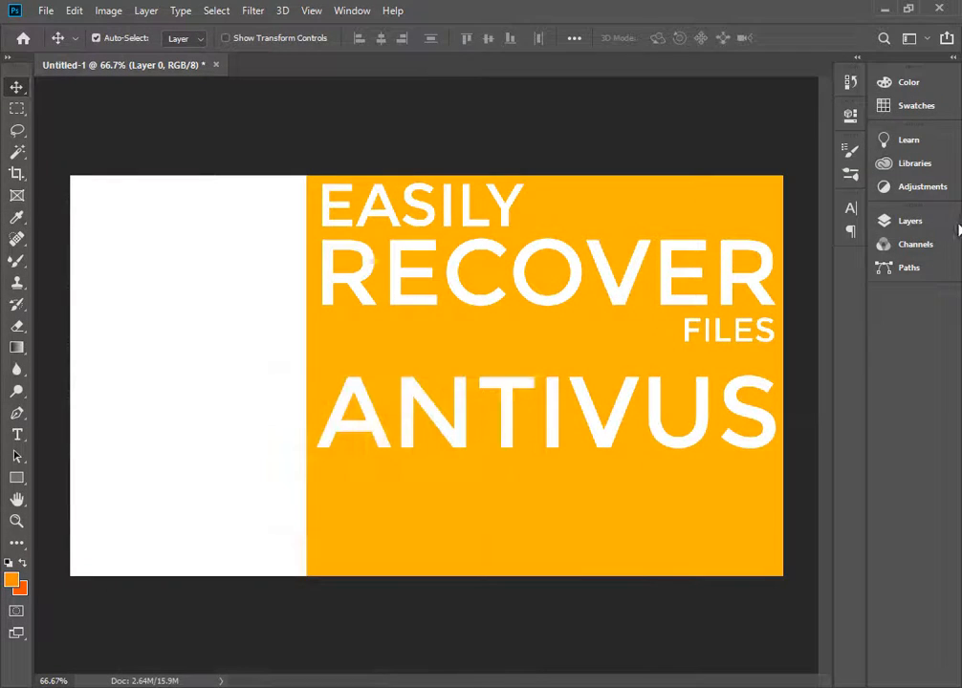
- Try filling all of Layer 0 with the foreground orange, undo the fill and clear the selection
left_click(906, 221)
left_click(709, 411, "ctrl")
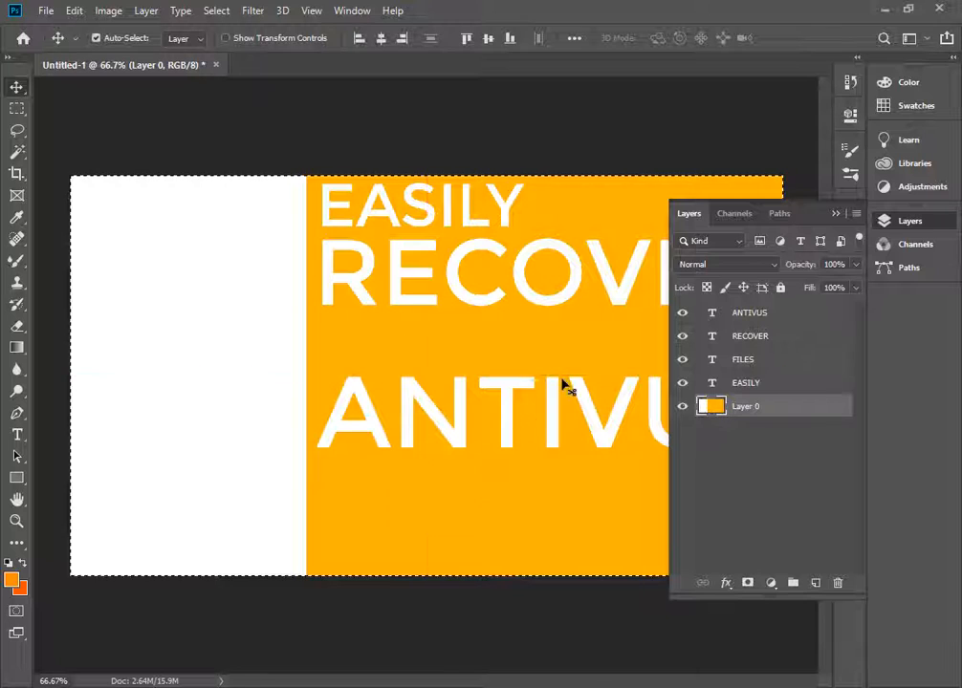
key("alt+BackSpace")
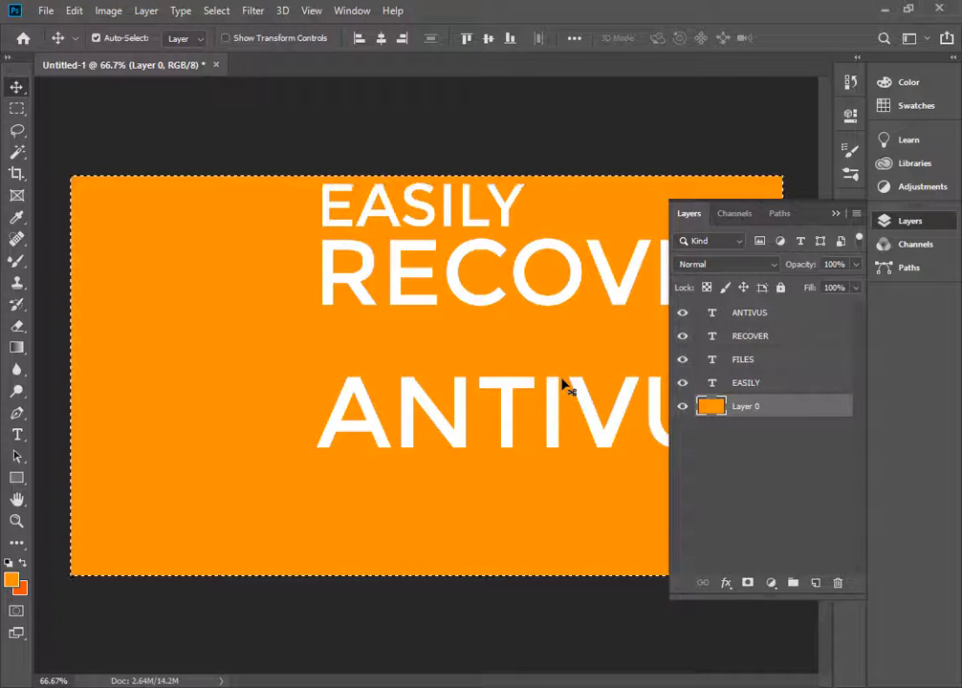
key("ctrl+z")
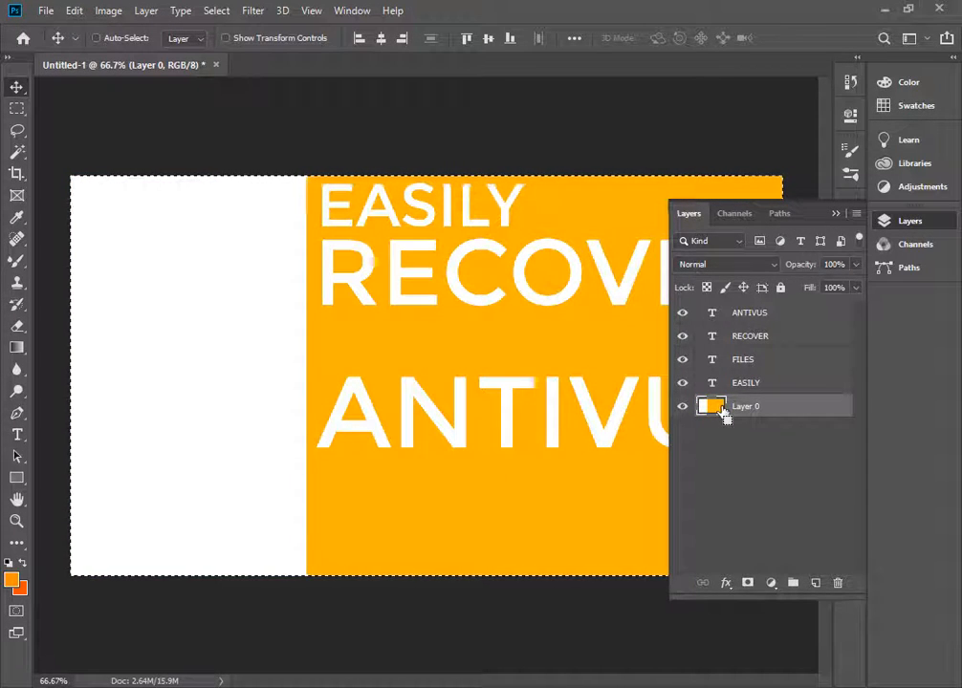
key("ctrl+d")
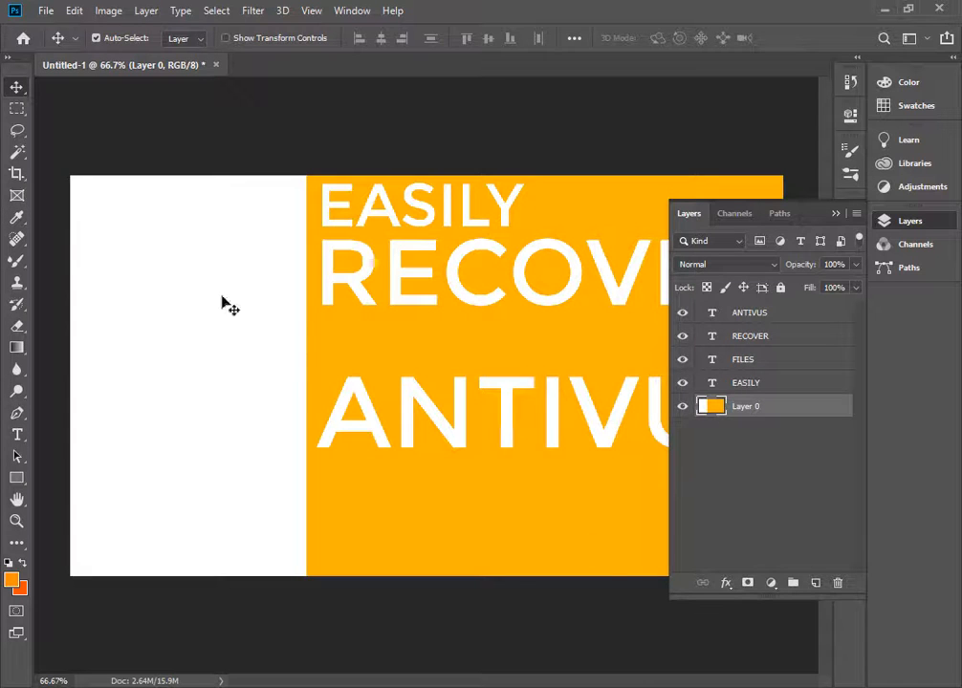
left_click(855, 212)
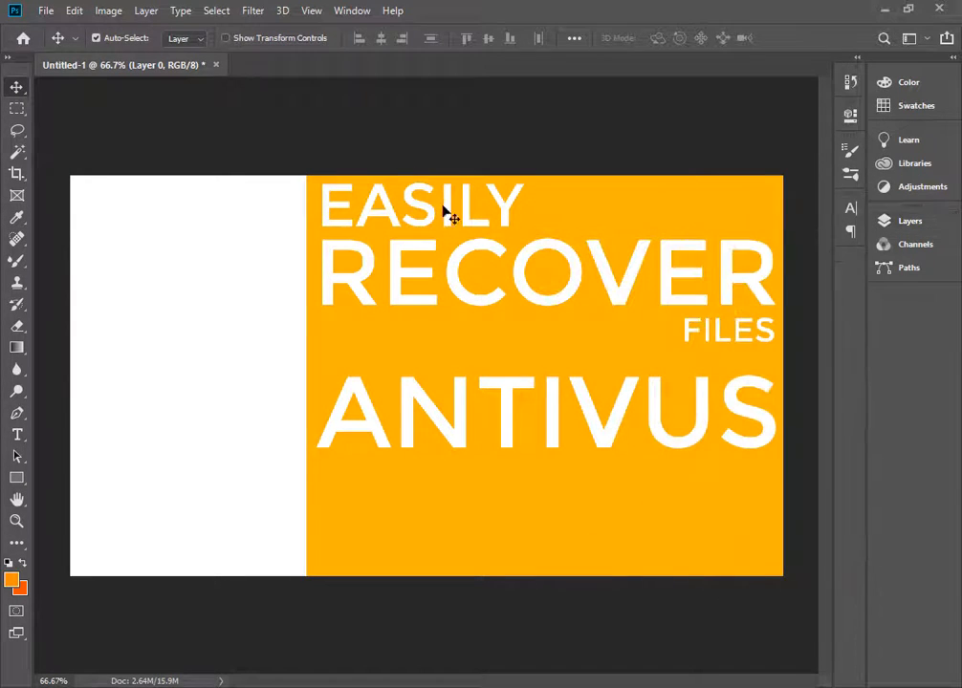
left_click(292, 301)
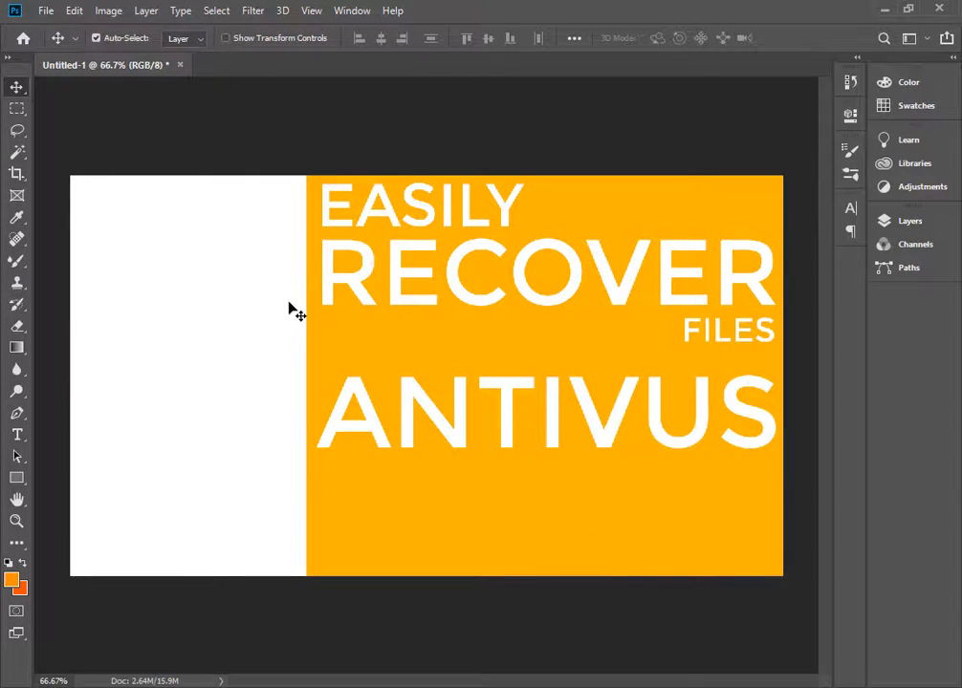
left_click(153, 411)
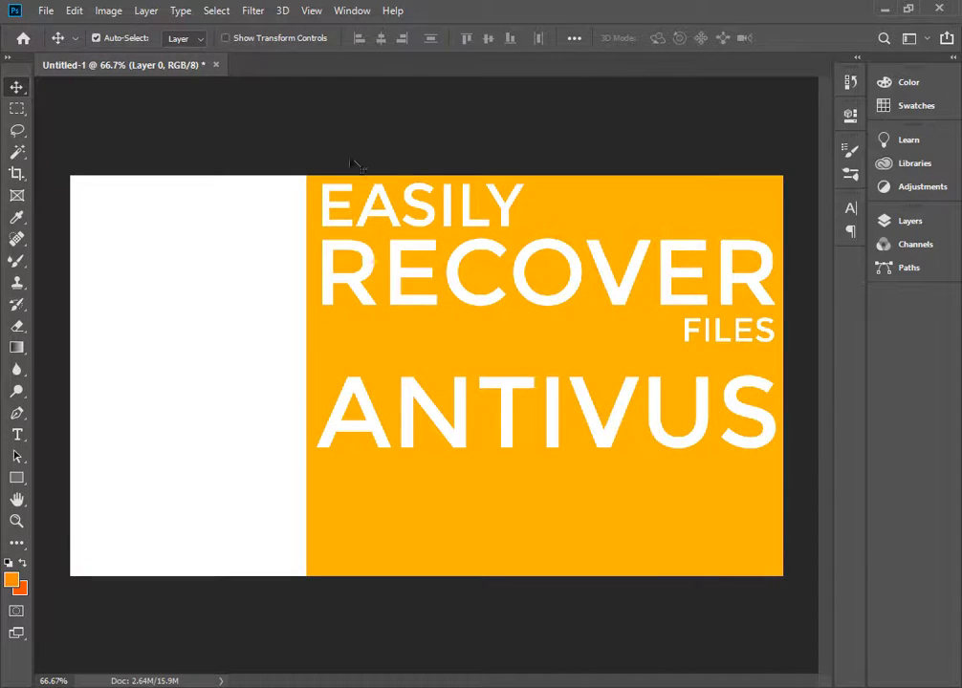
left_click(433, 299)
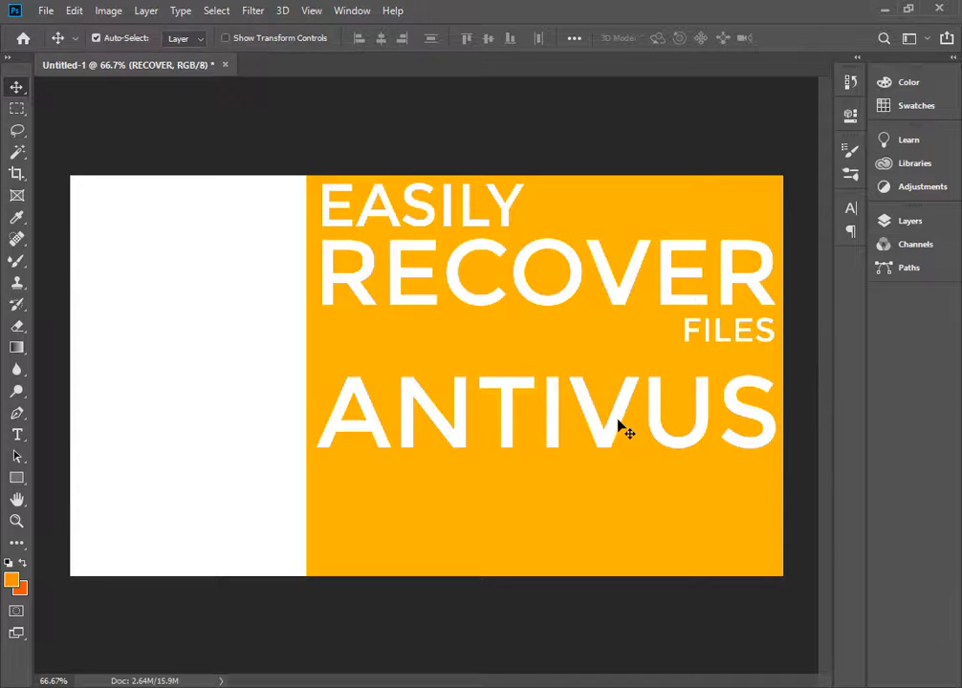
- Move ANTIVUS further down and place a copy of EASILY directly above it, aligned with its left end
mouse_move(616, 435)
left_mouse_down()
mouse_move(618, 484)
mouse_move(602, 441)
left_mouse_up()
left_click_drag(598, 435, 599, 463)
left_click_drag(392, 214, 388, 392)
- Replace the text of the EASILY copy with FROM
left_click(909, 221)
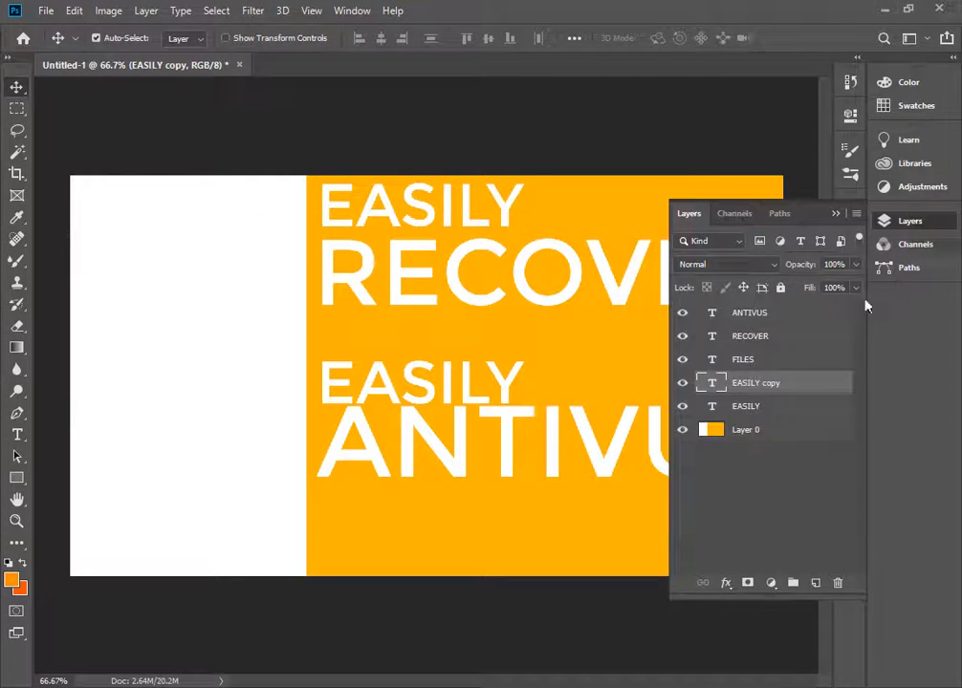
double_click(712, 382)
type("FROM")
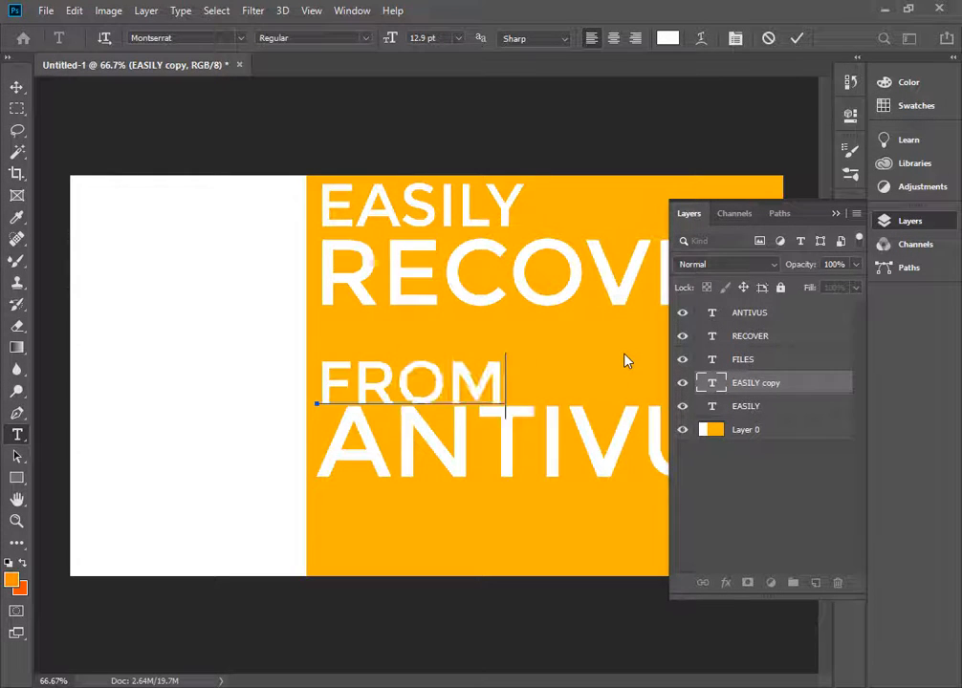
- Finish editing the FROM text and move ANTIVUS slightly lower to leave a gap beneath FROM
left_click(17, 86)
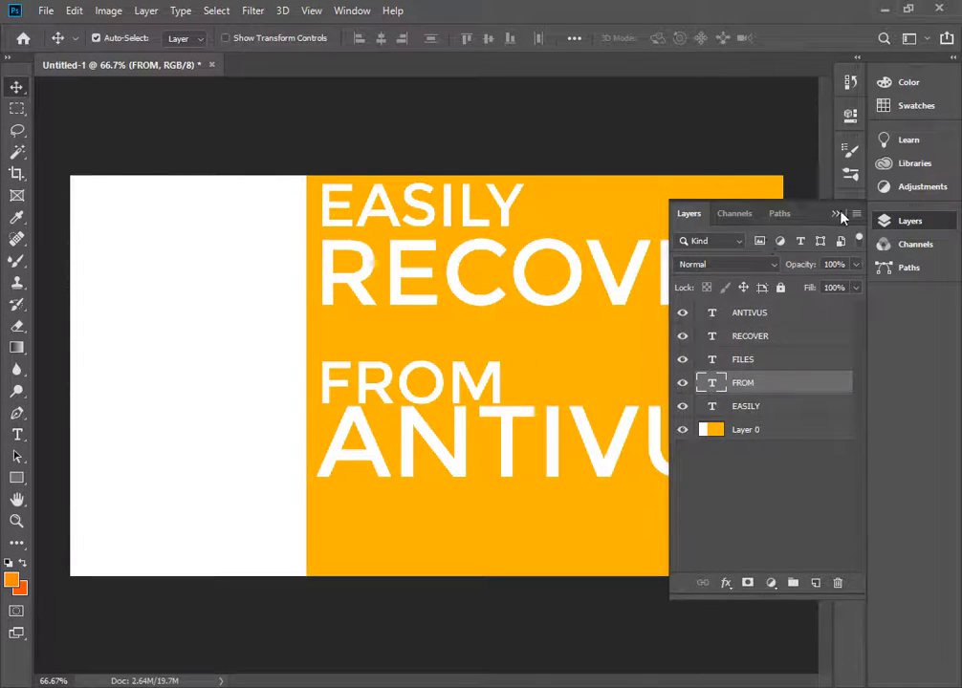
left_click(838, 214)
left_click_drag(451, 481, 452, 493)
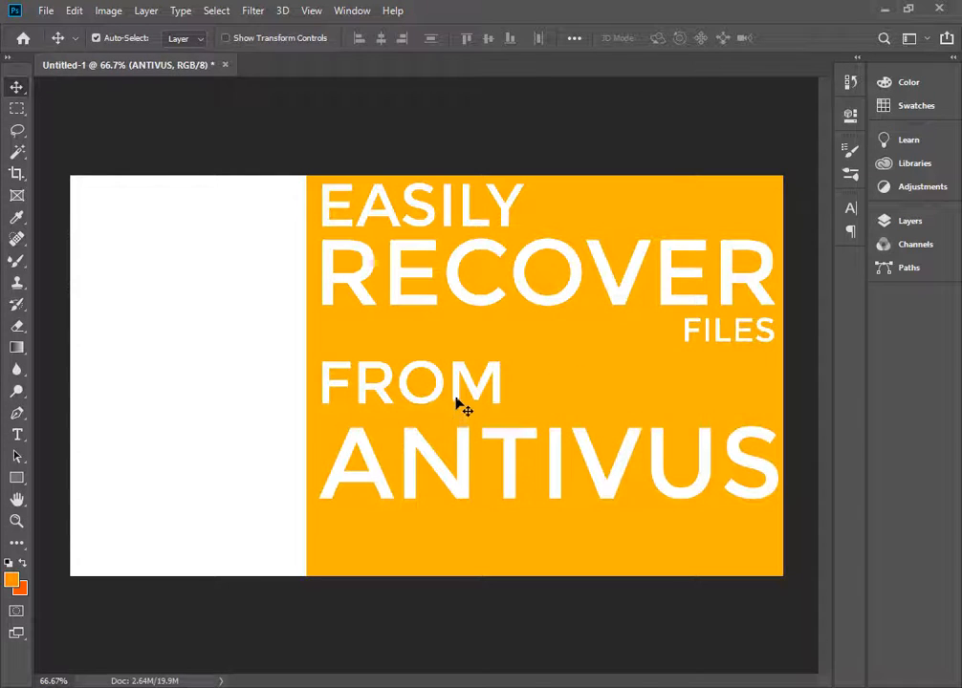
- Move FROM down closer to ANTIVUS and scale it down proportionally to about three quarters of its size
left_click_drag(456, 399, 465, 418)
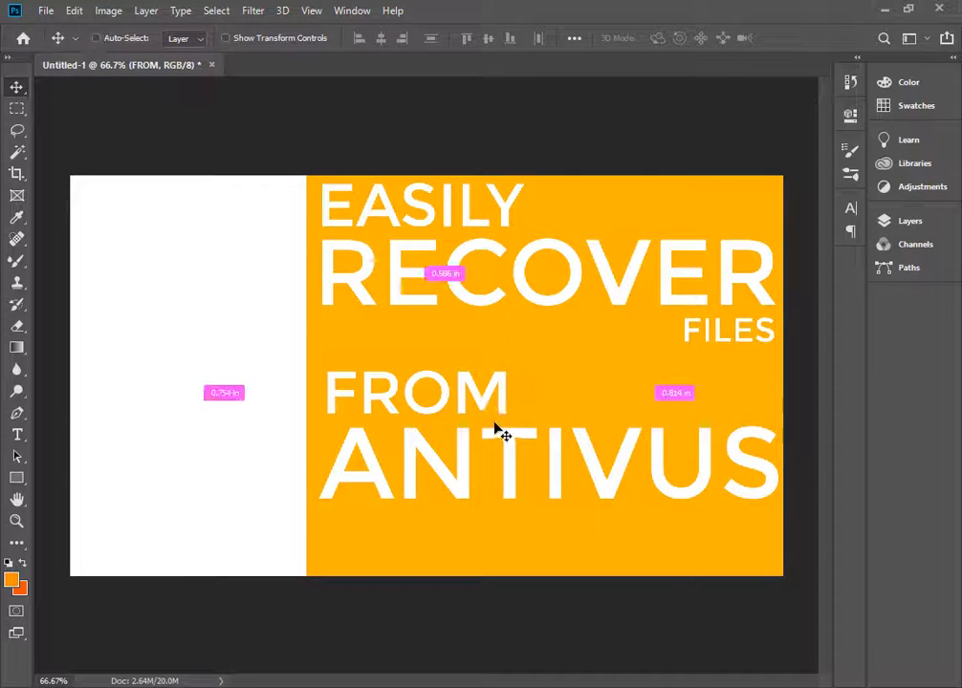
key("ctrl+t")
left_click_drag(513, 363, 470, 392)
key("Return")
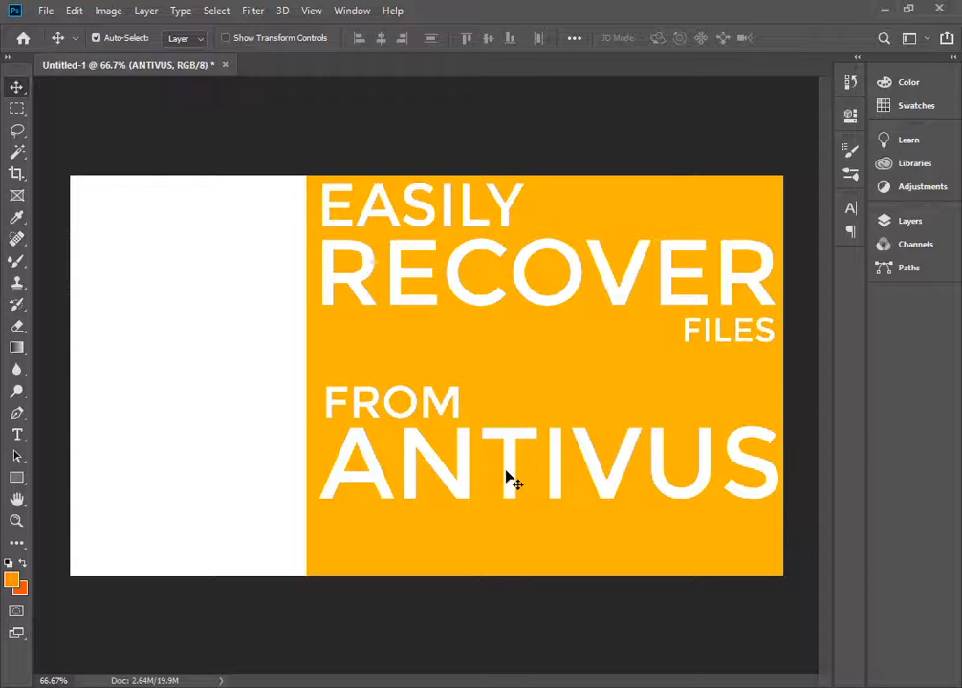
- Switch to the browser and open Pixabay's photo of two cheering children at a laptop in a new tab
left_click(317, 131)
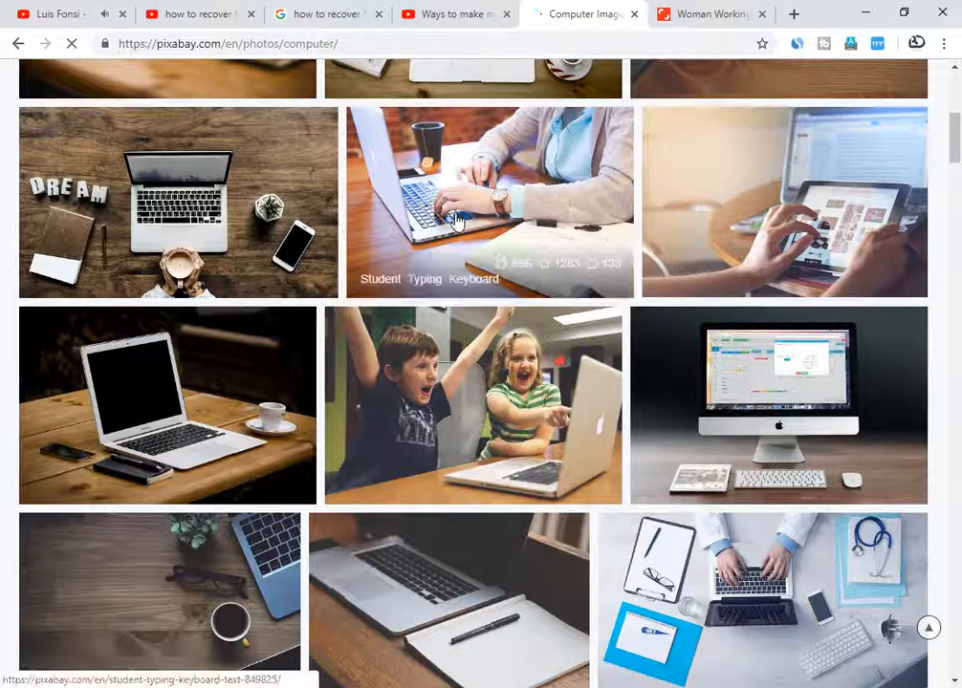
scroll(453, 216, "down", 5)
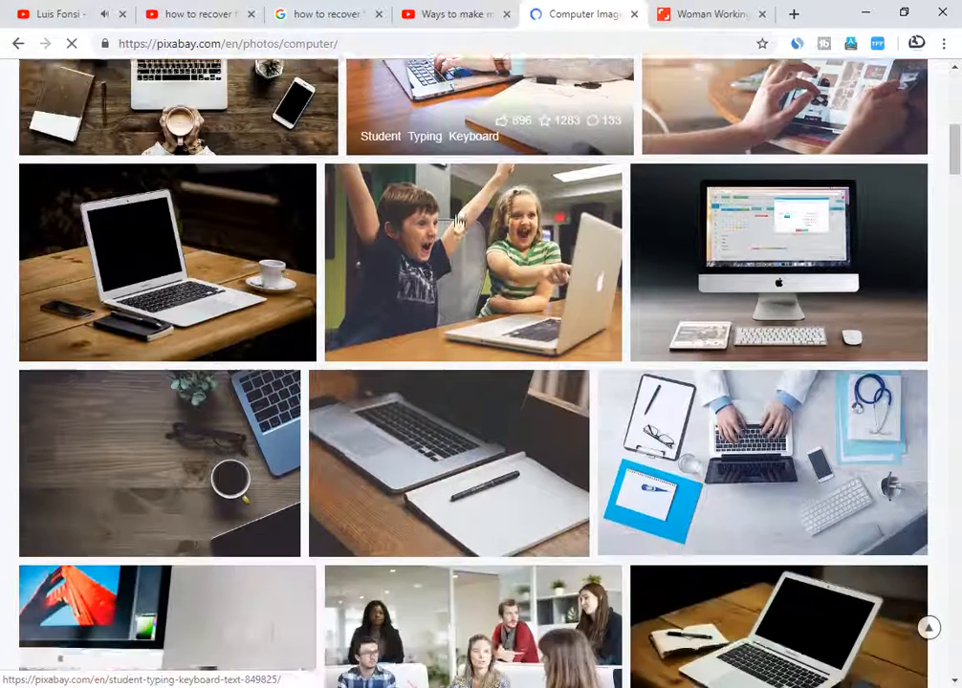
scroll(456, 226, "down", 5)
scroll(457, 227, "up", 5)
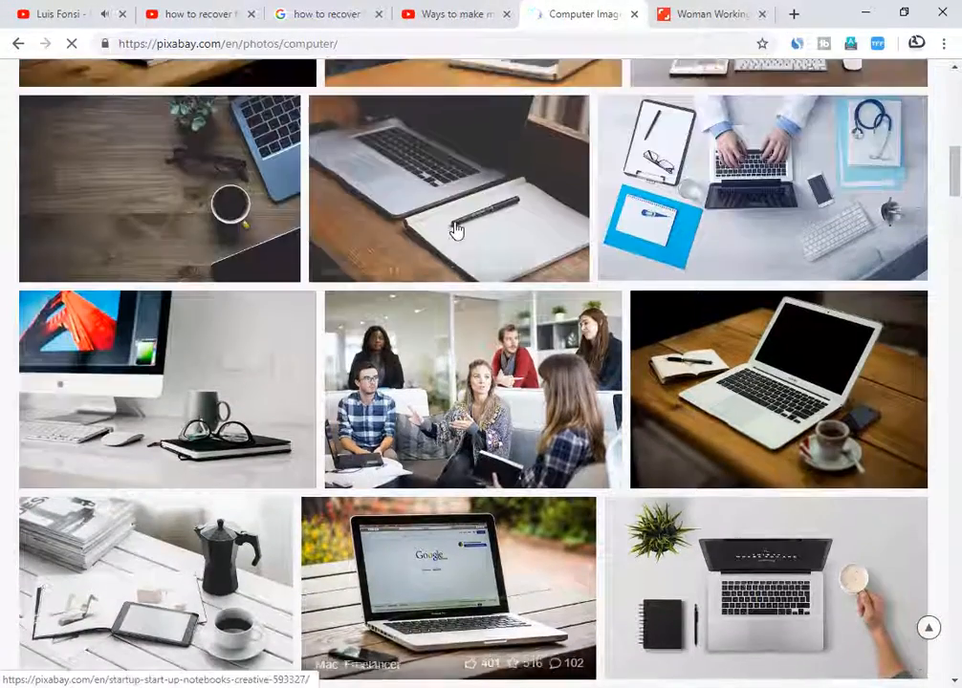
scroll(456, 230, "up", 1)
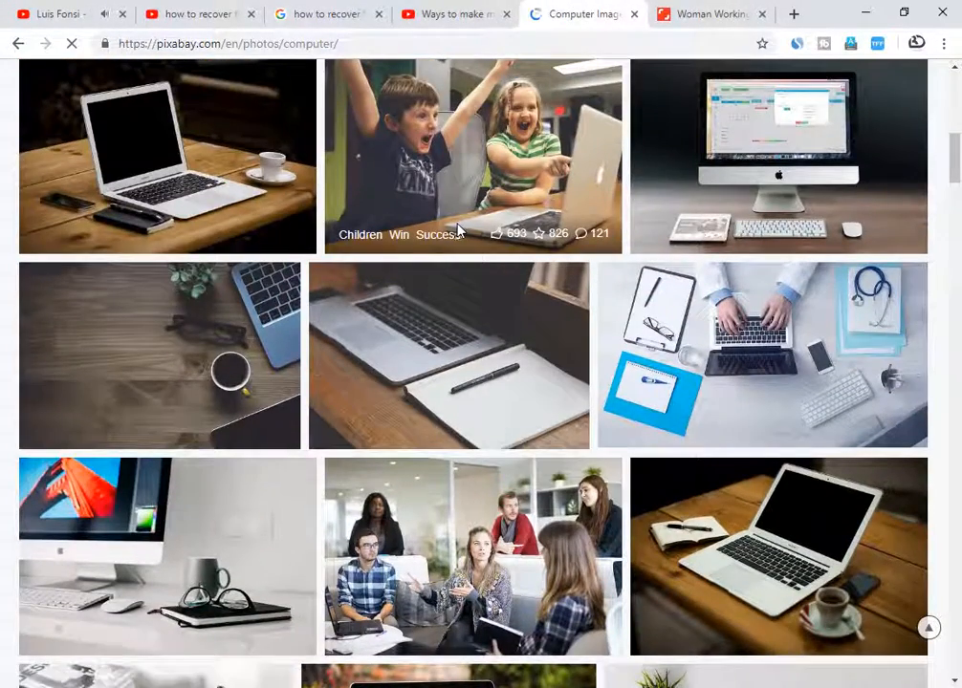
middle_click(457, 229)
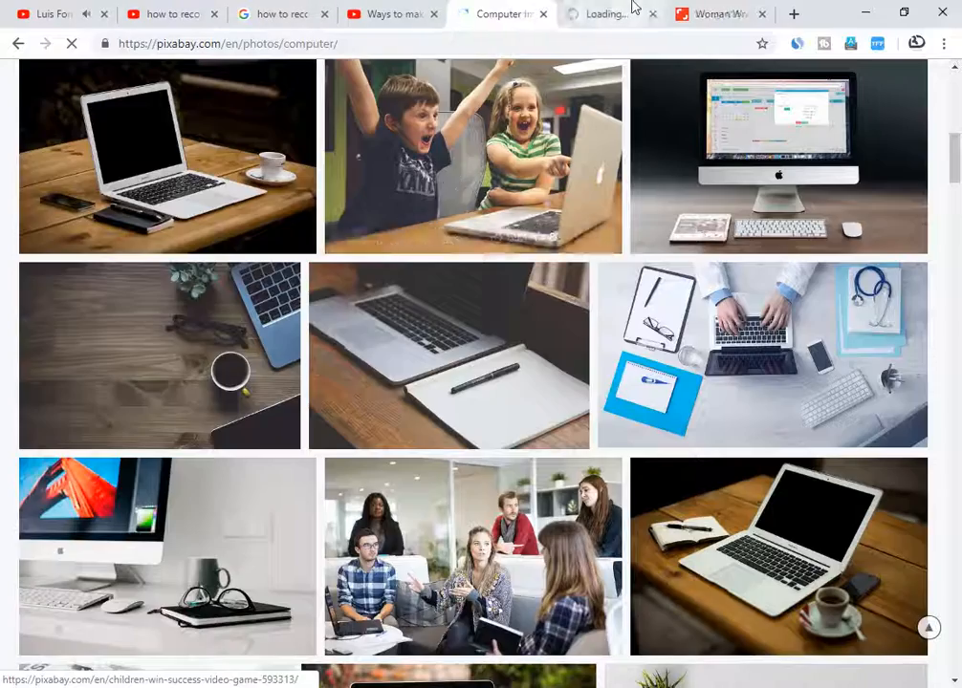
left_click(633, 9)
left_click(476, 6)
left_click(613, 10)
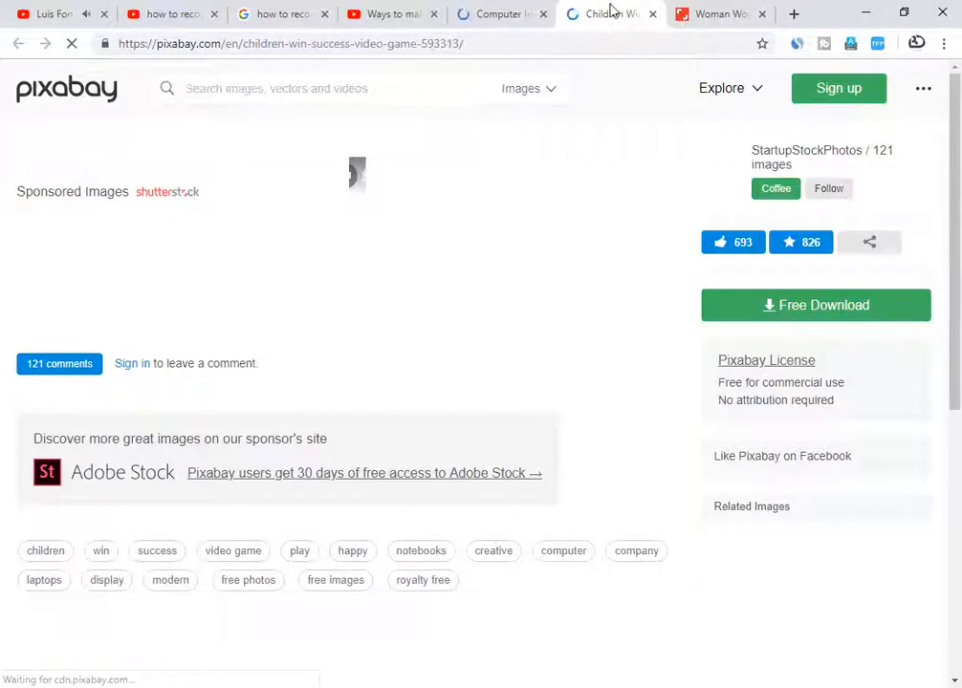
left_click(463, 12)
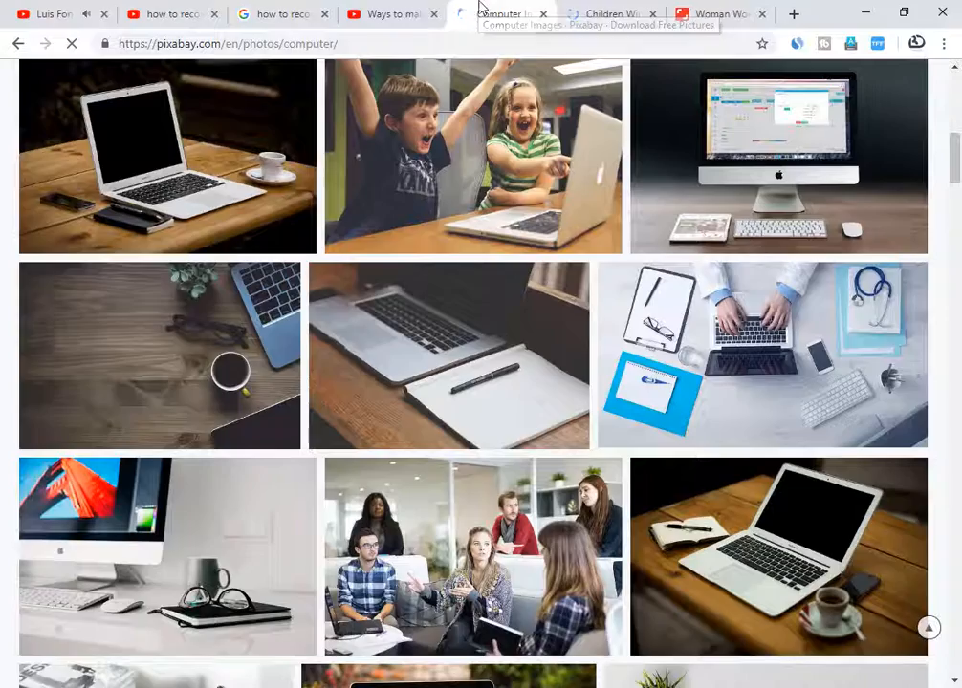
- Examine more of the Pixabay computer photos for a picture that suits the thumbnail
scroll(460, 137, "up", 3)
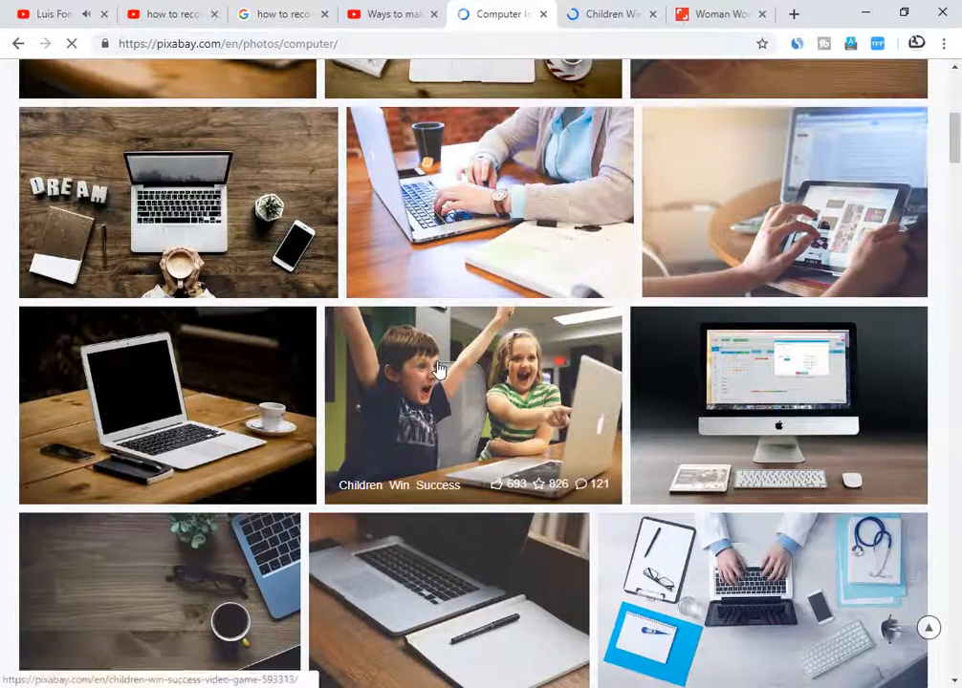
scroll(436, 367, "down", 10)
scroll(436, 367, "up", 2)
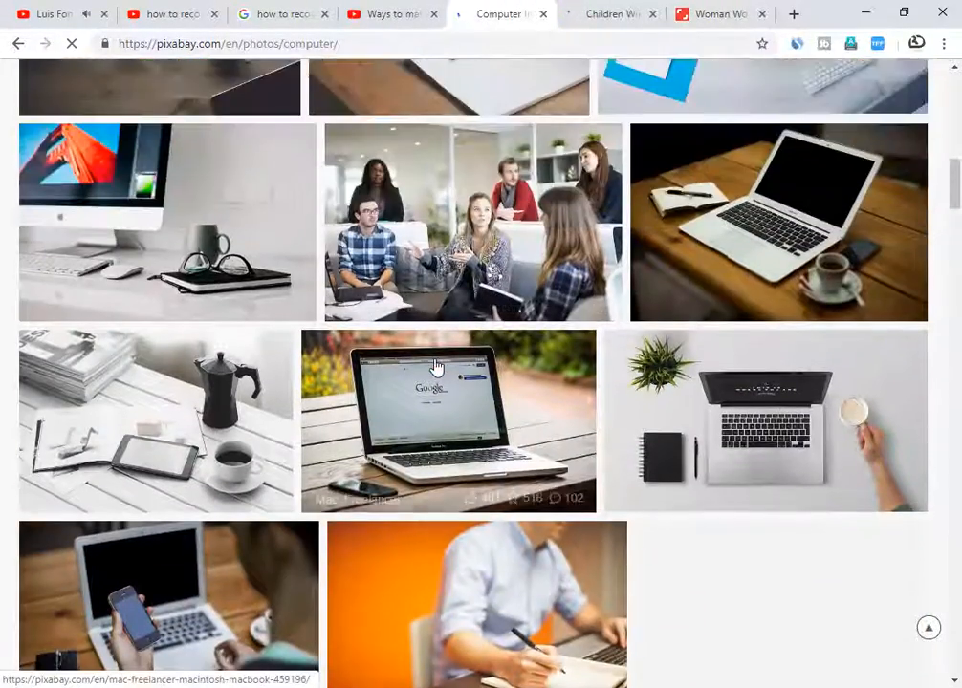
scroll(436, 367, "down", 3)
scroll(436, 367, "down", 1)
scroll(437, 367, "down", 1)
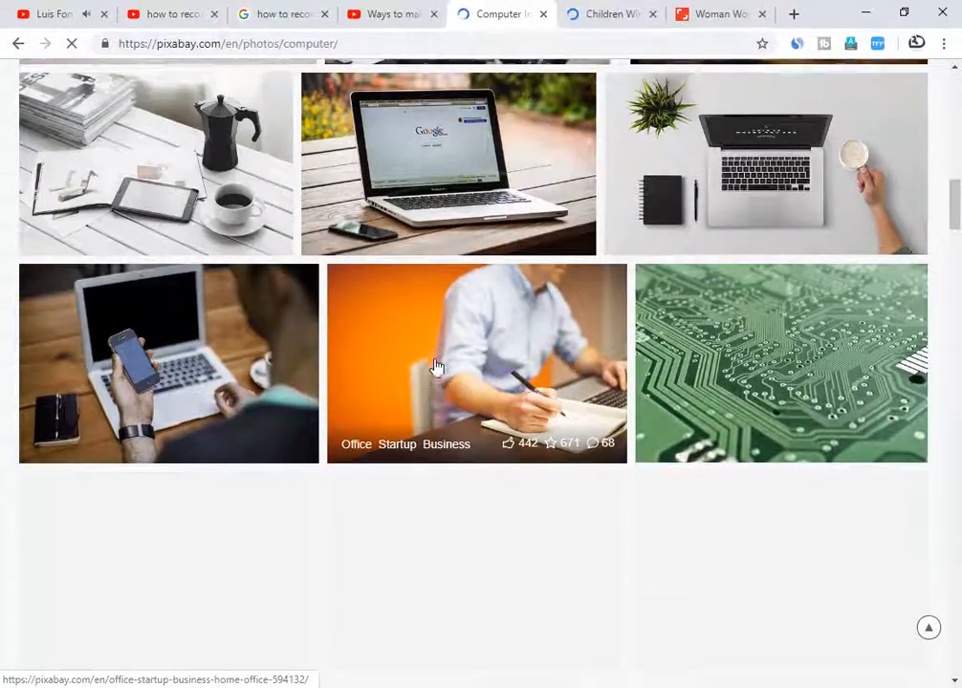
scroll(436, 368, "up", 2)
scroll(436, 367, "down", 4)
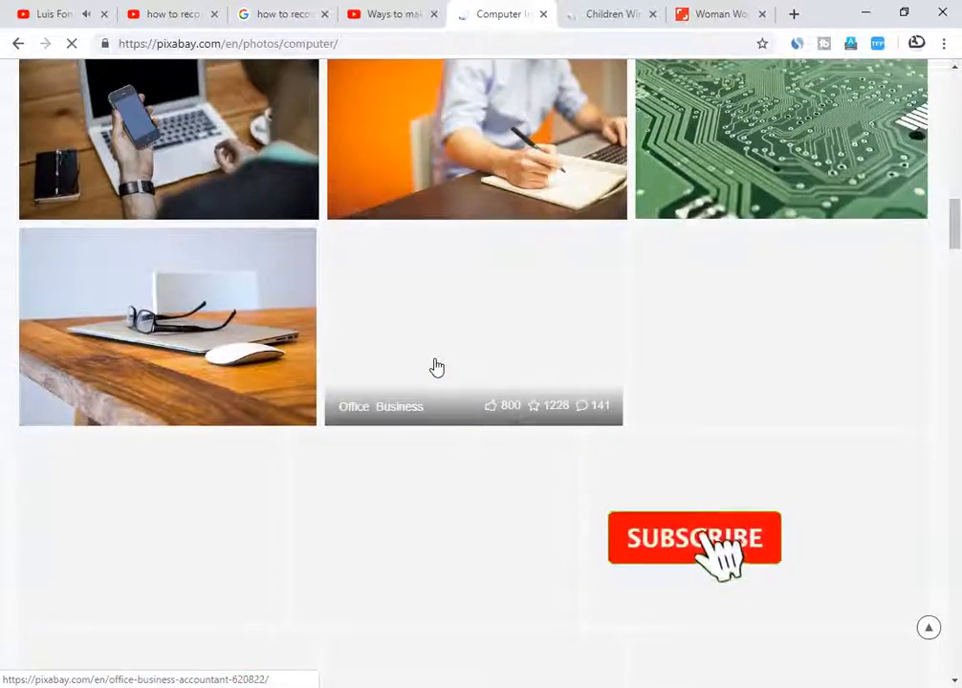
scroll(436, 367, "up", 4)
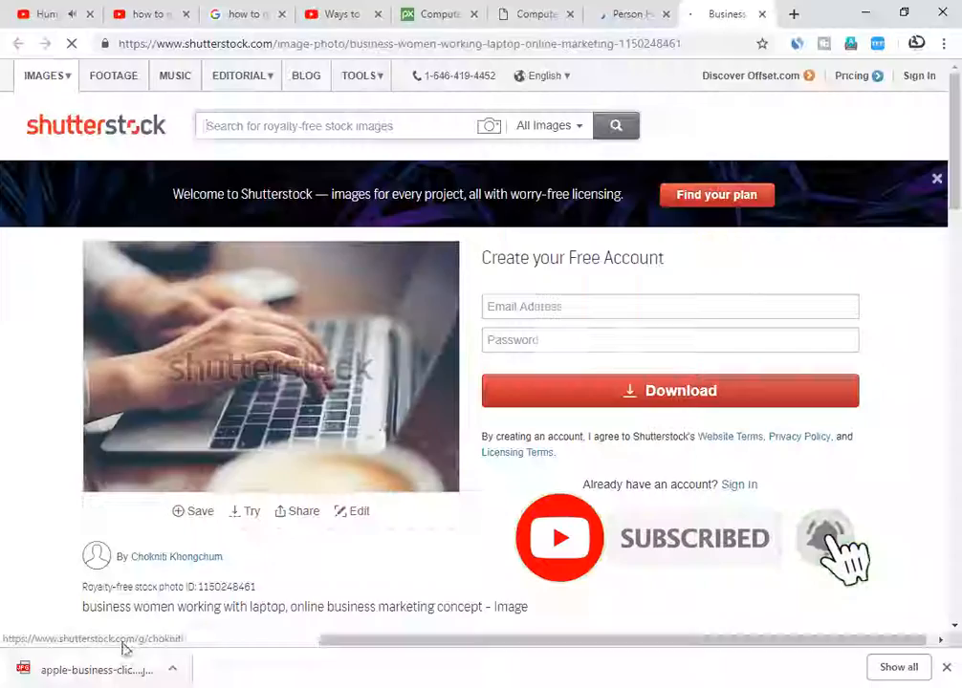
- Place the downloaded apple-business-click-392018 photo into the Photoshop thumbnail and put its layer beneath Layer 0
left_click_drag(96, 669, 711, 682)
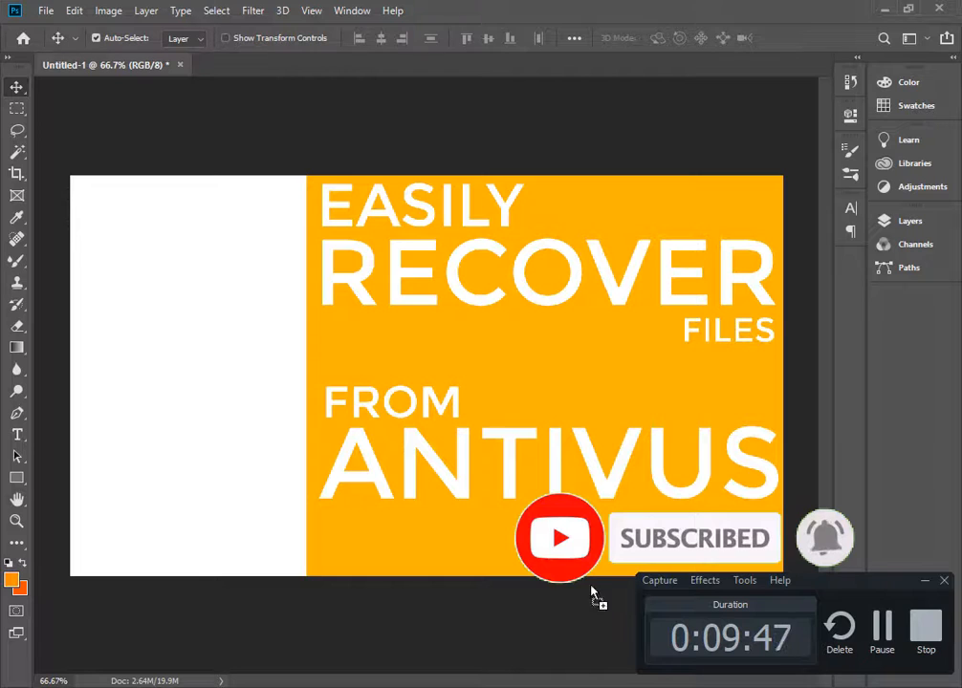
left_click_drag(593, 593, 183, 371)
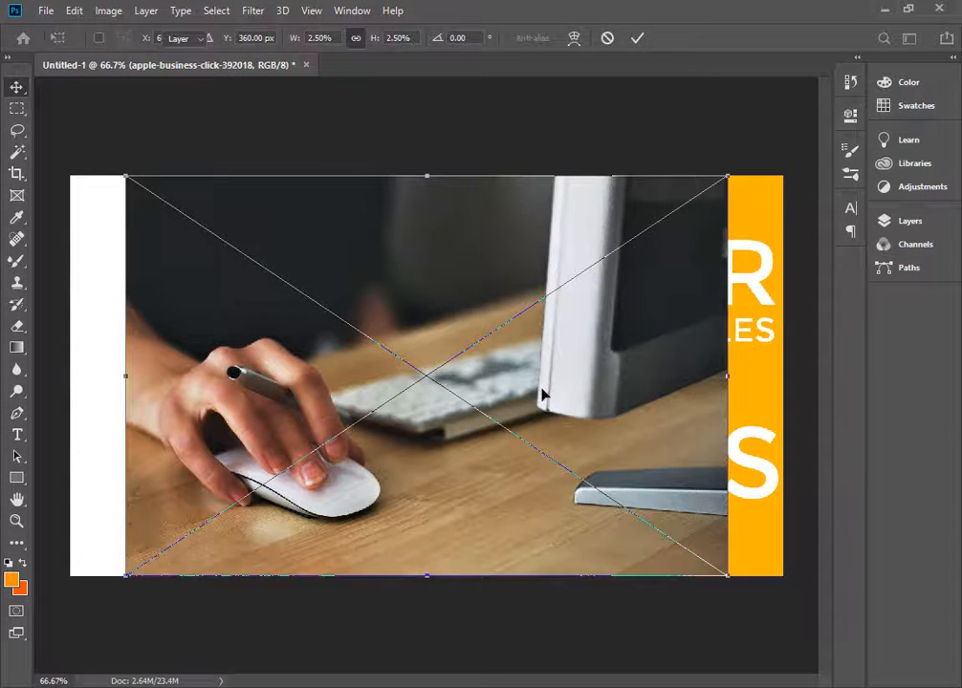
key("Return")
left_click_drag(541, 395, 260, 339)
key("Delete")
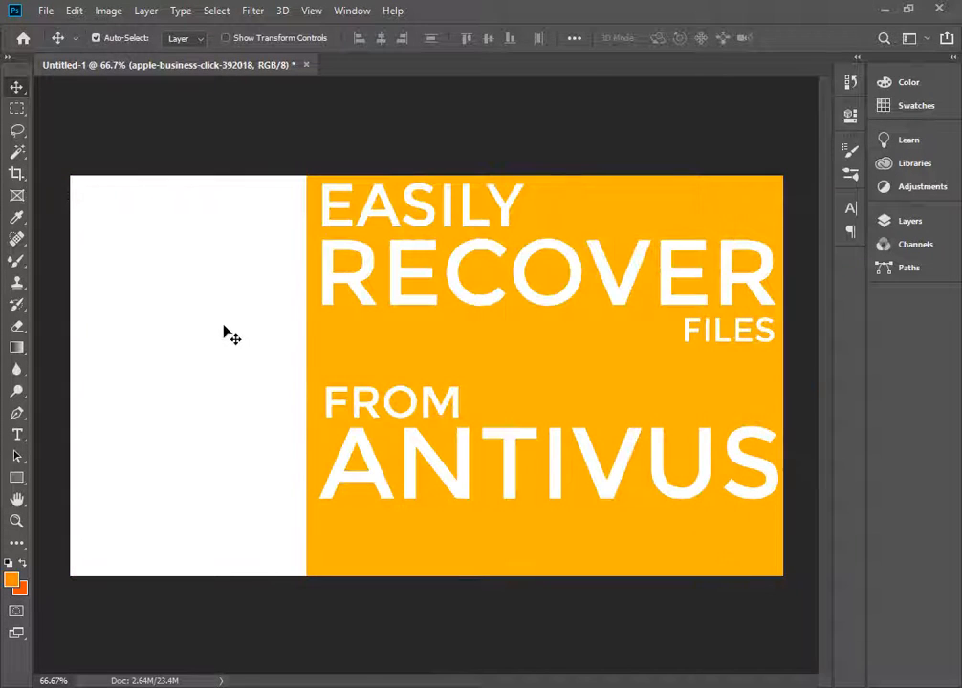
- Select the white area of Layer 0 with the Magic Wand, delete it and clear the selection
key("w")
left_click(916, 221)
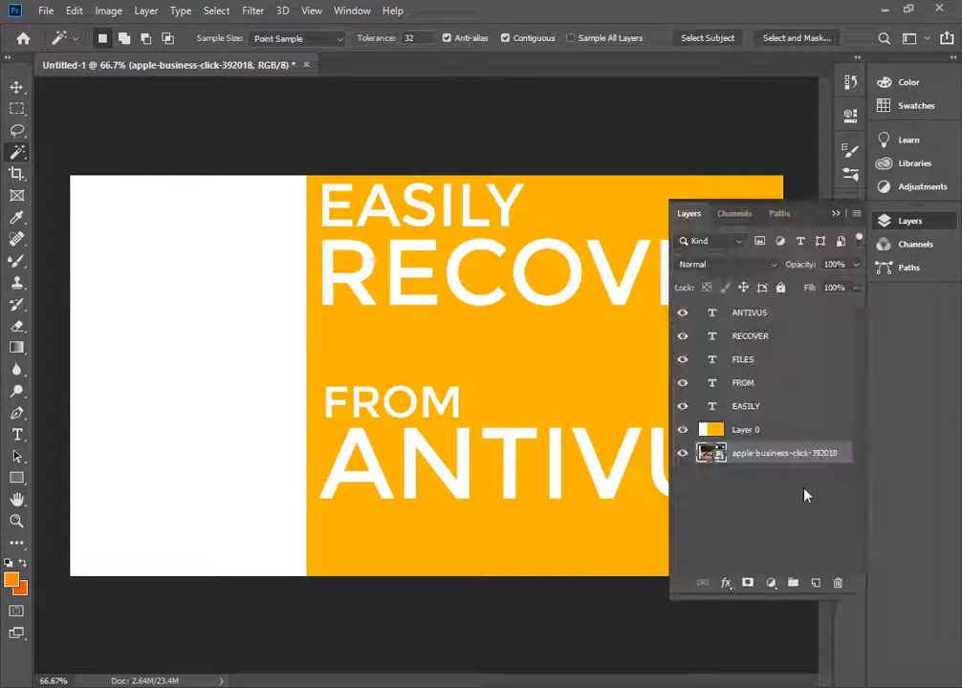
left_click(746, 429)
left_click(268, 330)
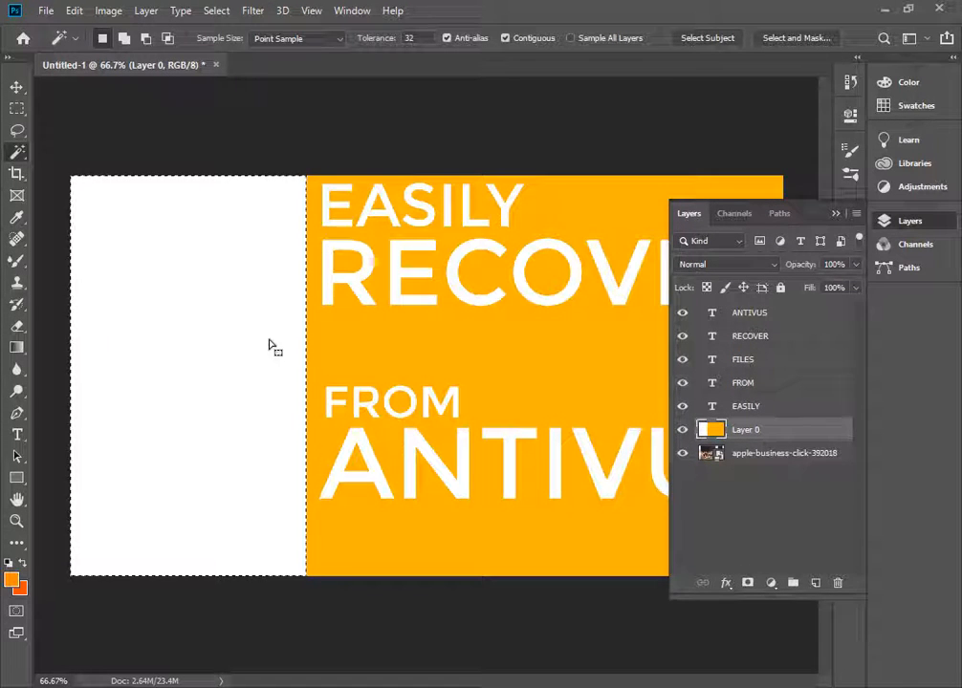
key("Delete")
key("ctrl+d")
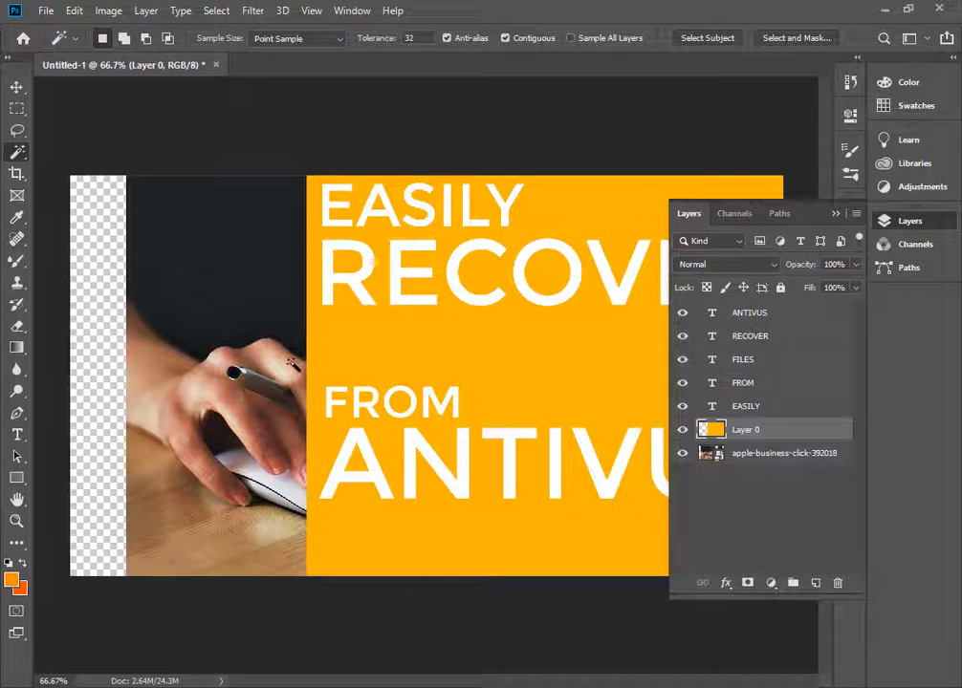
- Rasterize the photo layer and shift the picture left until it fills the transparent strip beside the orange panel
key("v")
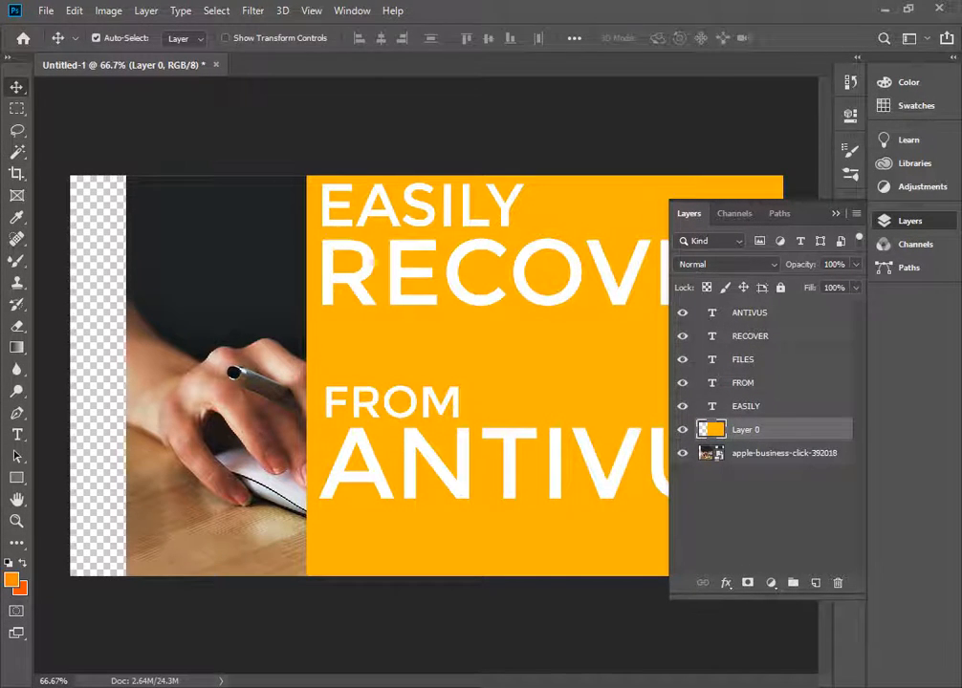
left_click(742, 455)
right_click(738, 457)
left_click(549, 283)
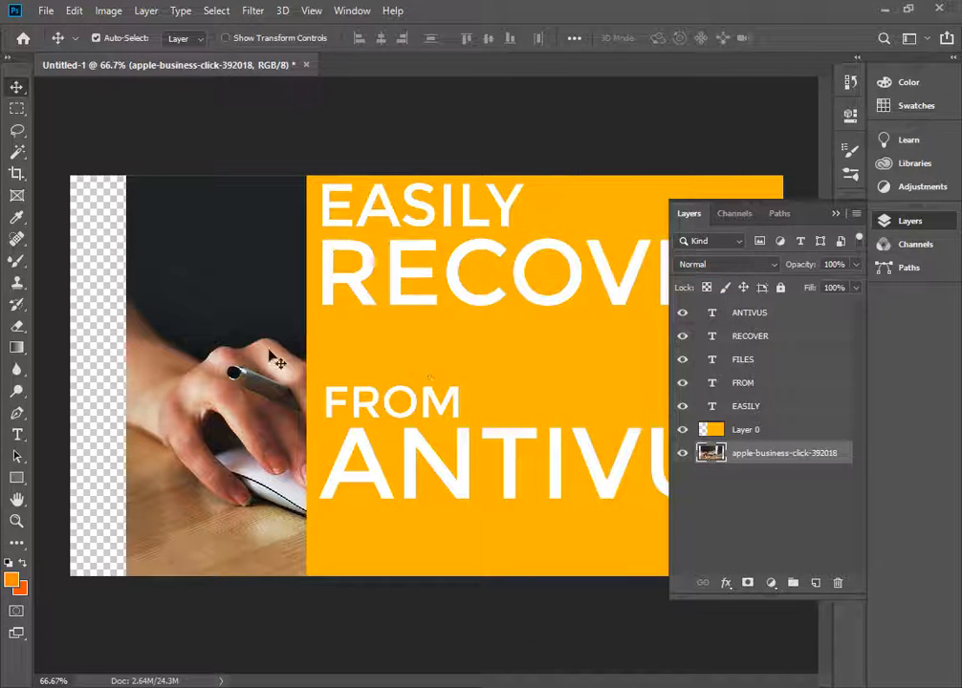
left_click_drag(275, 360, 172, 359)
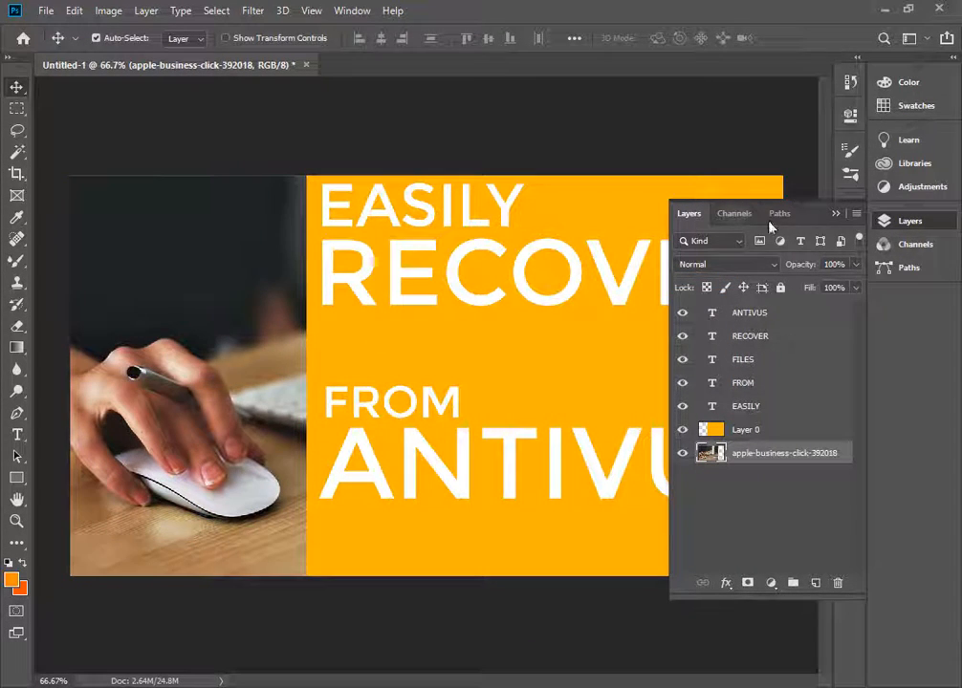
left_click(838, 221)
key("ctrl+t")
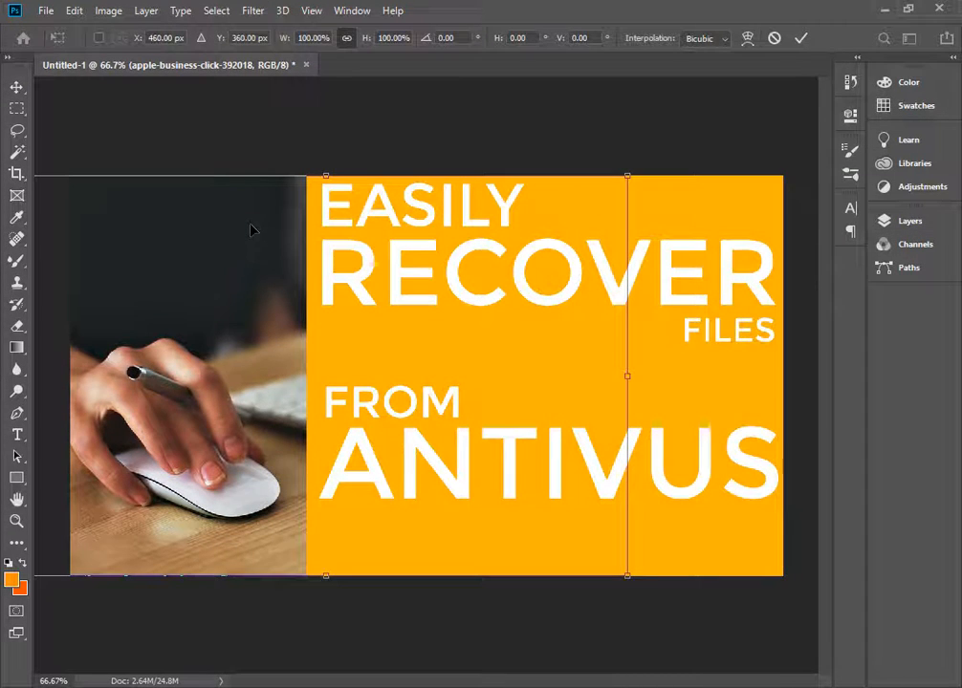
key("ctrl+minus")
key("ctrl+minus")
key("Return")
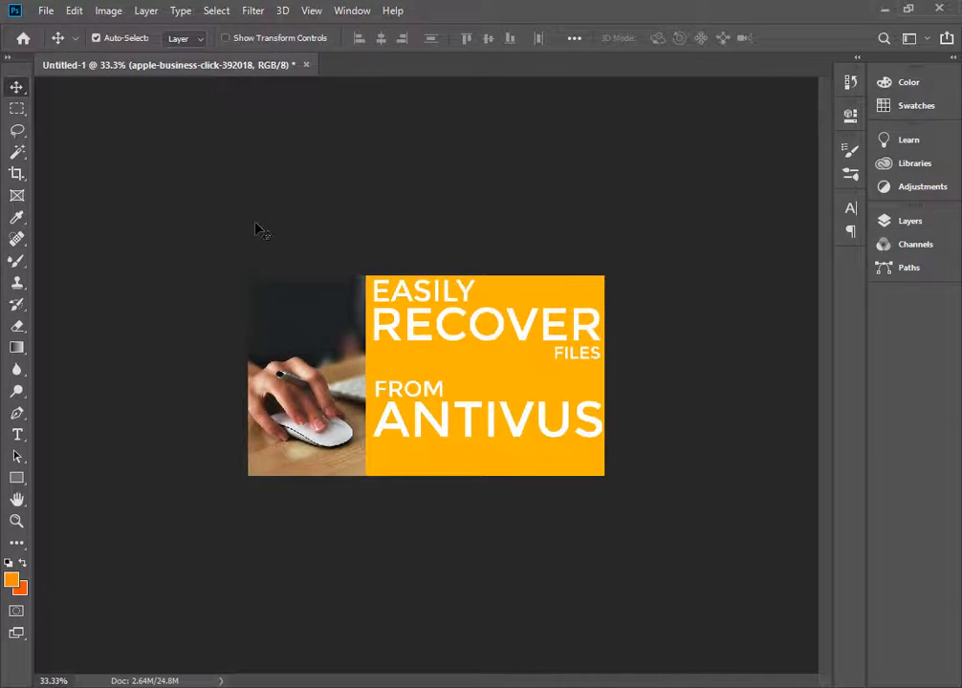
key("ctrl")
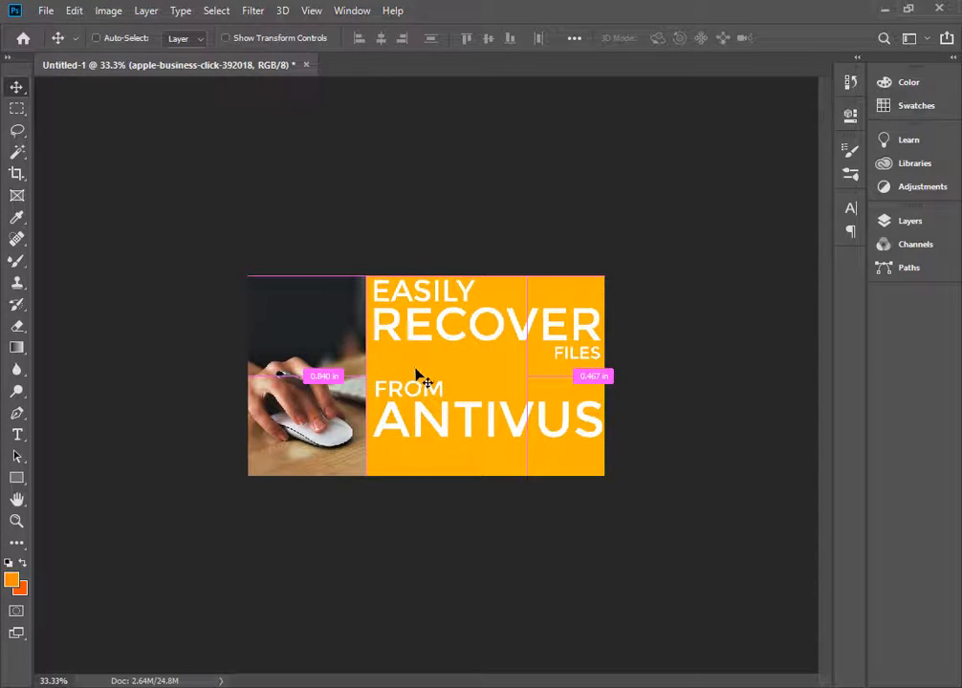
key("ctrl+plus")
key("ctrl+plus")
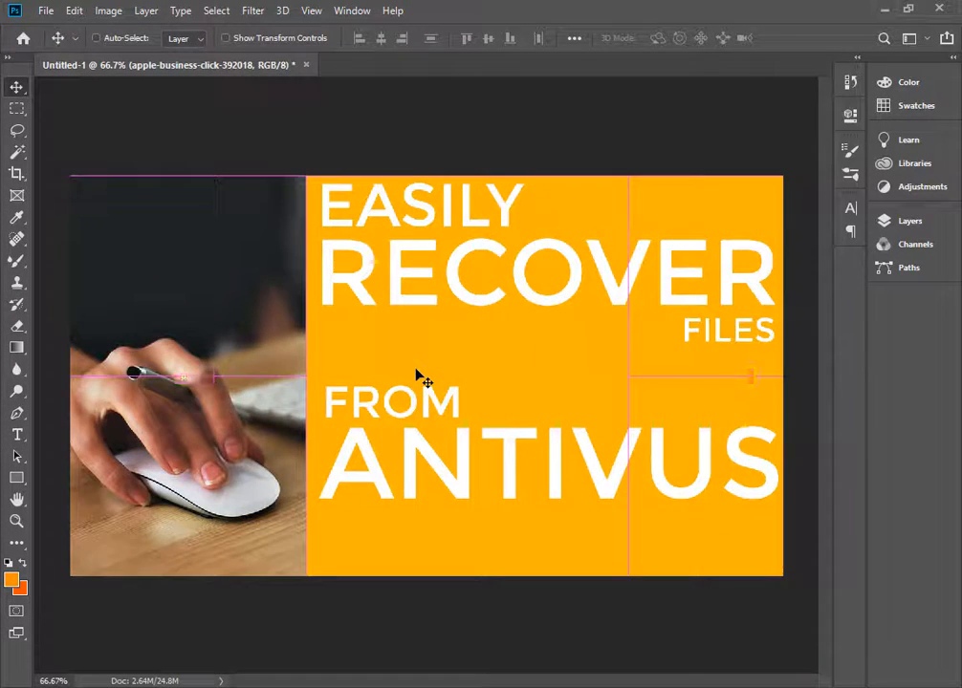
- Start opening an image and browse to the Vol.1 folder in Abstract.Bundle.Vol.1.&.2 under Graphics Stuff on the Projects (E:) drive
key("ctrl+o")
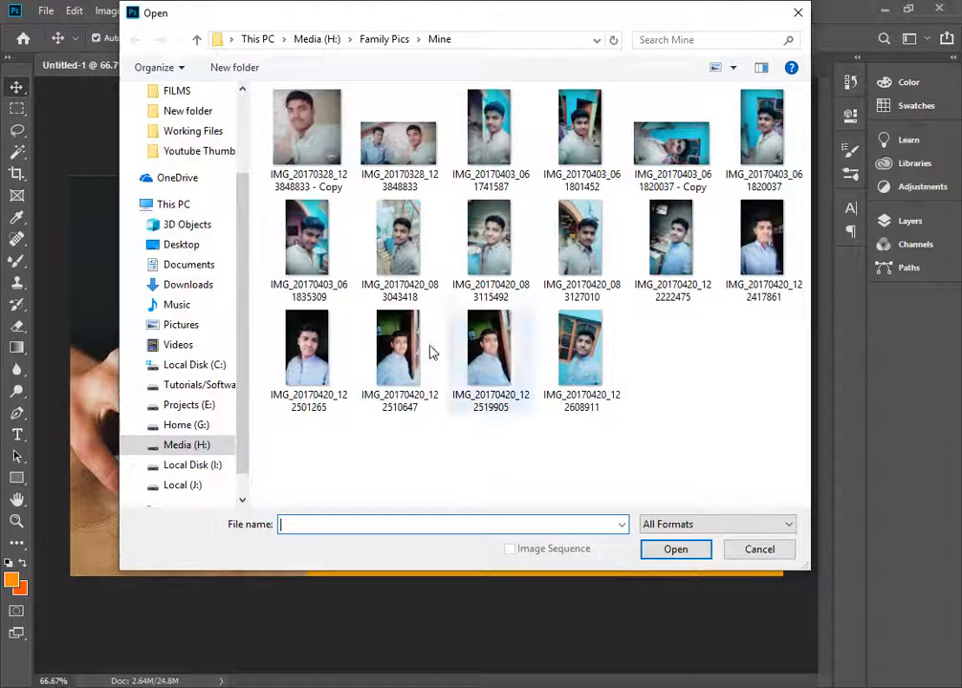
left_click(188, 426)
left_click(204, 387)
left_click(189, 405)
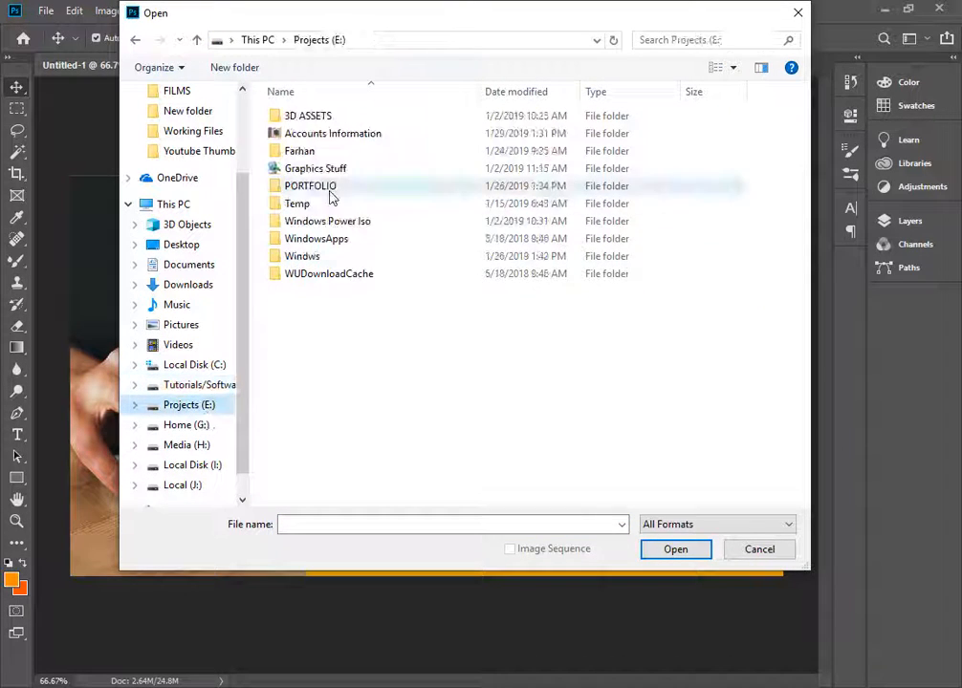
double_click(329, 171)
double_click(317, 131)
key("alt+Left")
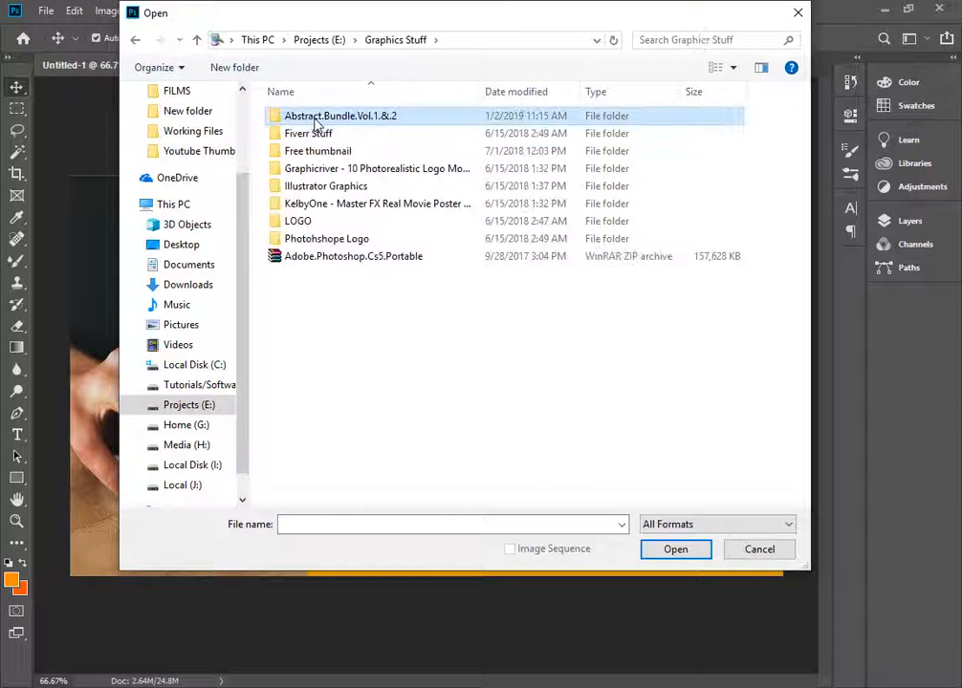
double_click(318, 118)
double_click(308, 133)
- Browse the Vol.1 abstract images and open the orange wave graphic Abstract_Bundle_001_10
scroll(453, 274, "down", 8)
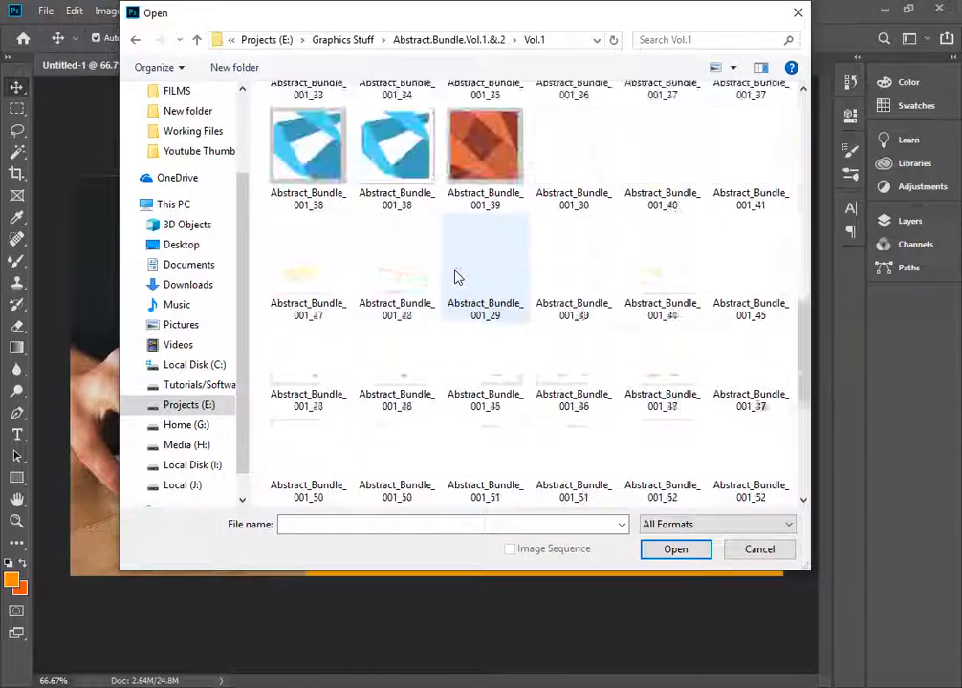
scroll(455, 275, "down", 3)
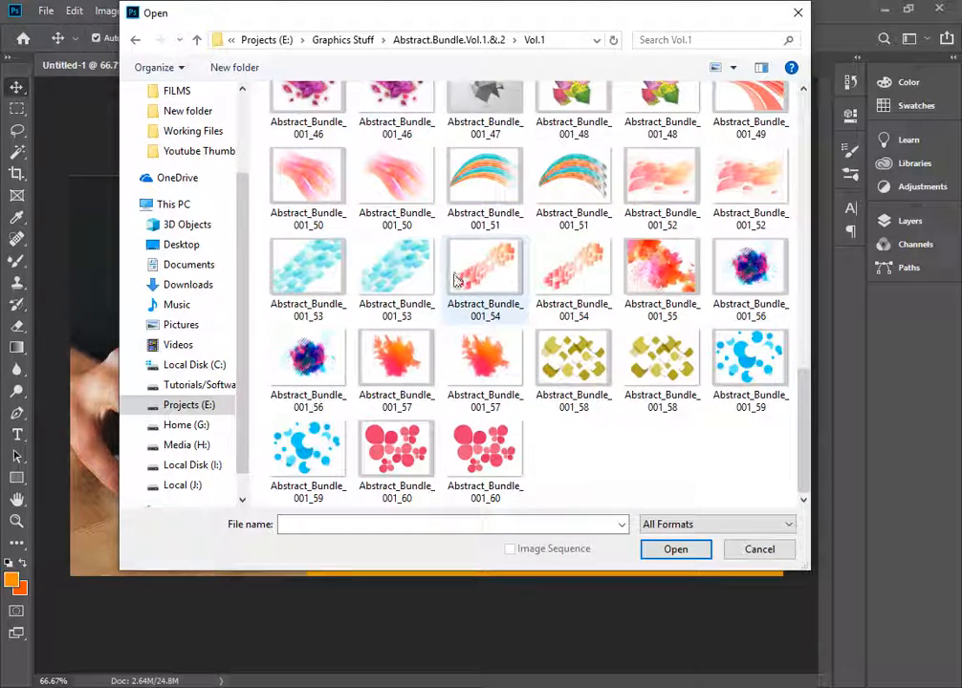
scroll(454, 281, "up", 5)
scroll(453, 283, "up", 3)
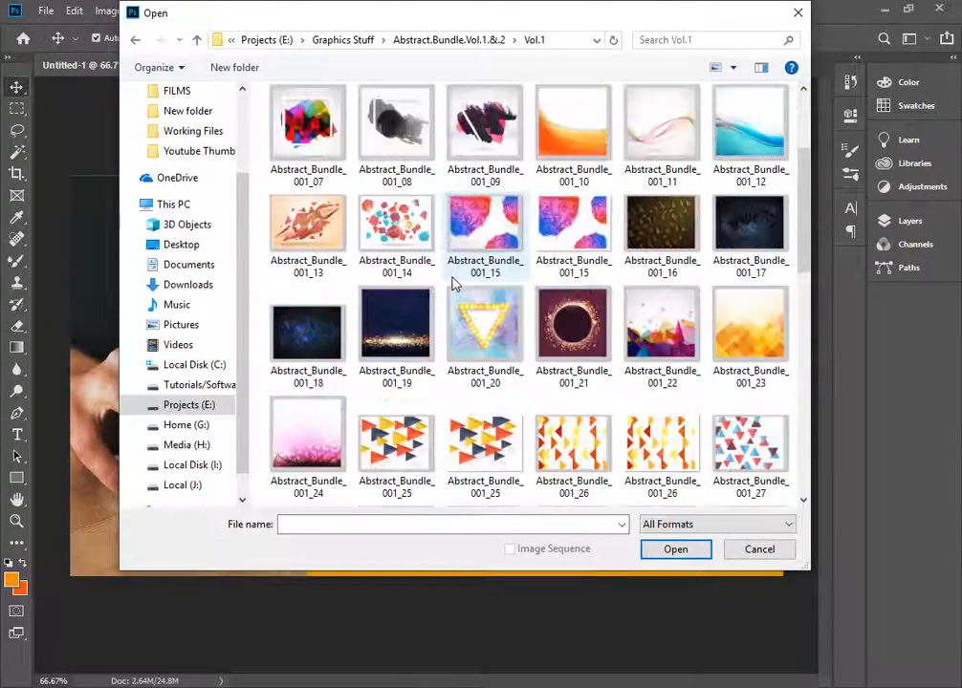
double_click(579, 145)
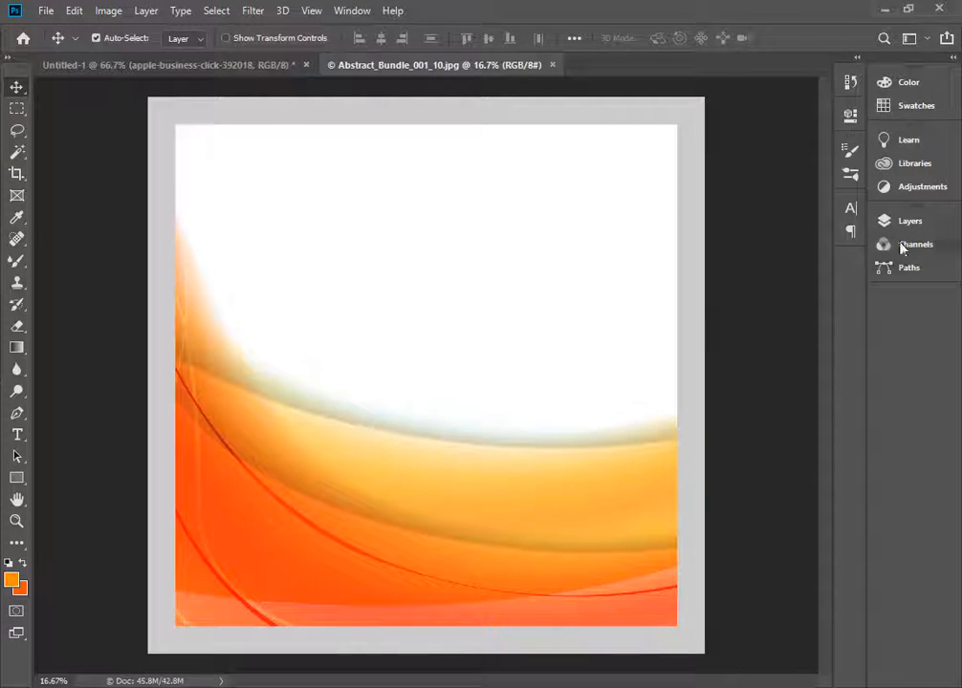
- Convert the graphic's Background to a normal layer, then remove its grey border with the Magic Wand and clear the selection
left_click(909, 266)
left_click(910, 220)
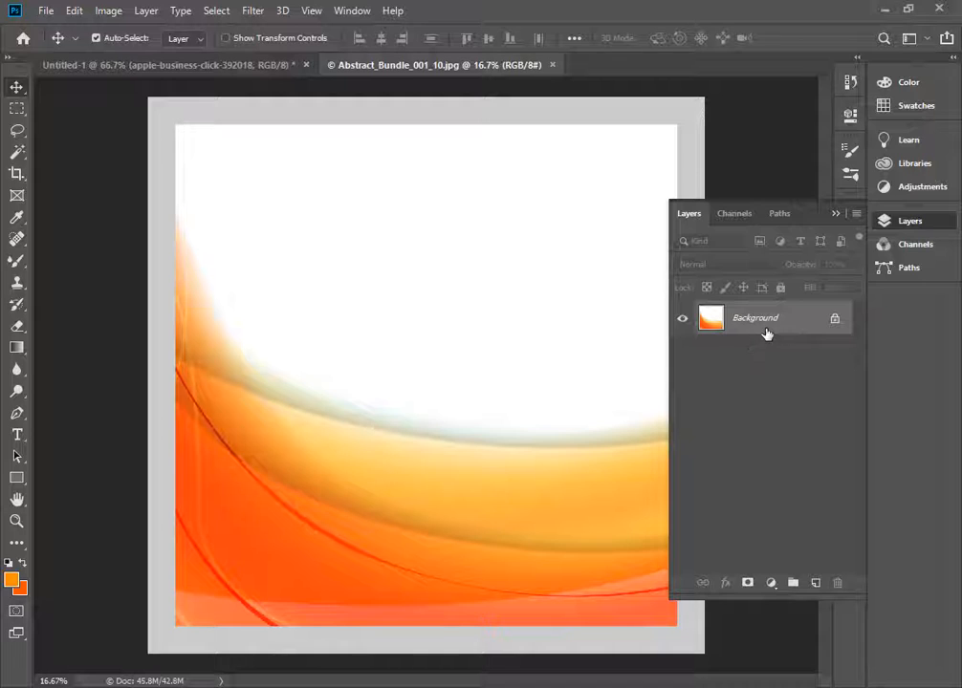
double_click(766, 333)
key("Return")
key("w")
left_click(541, 121)
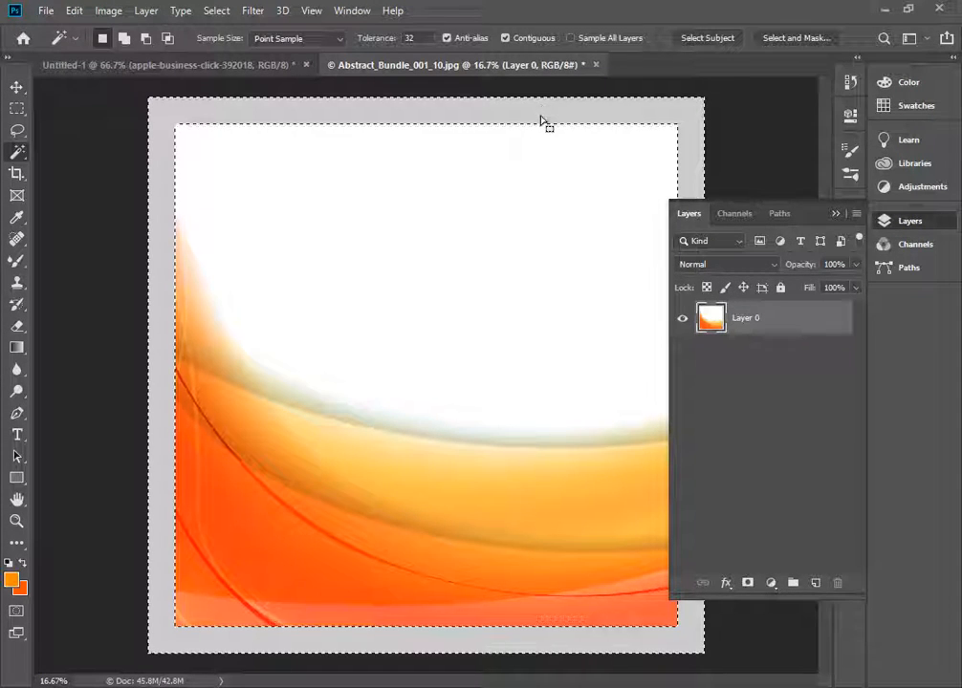
key("Delete")
key("ctrl+d")
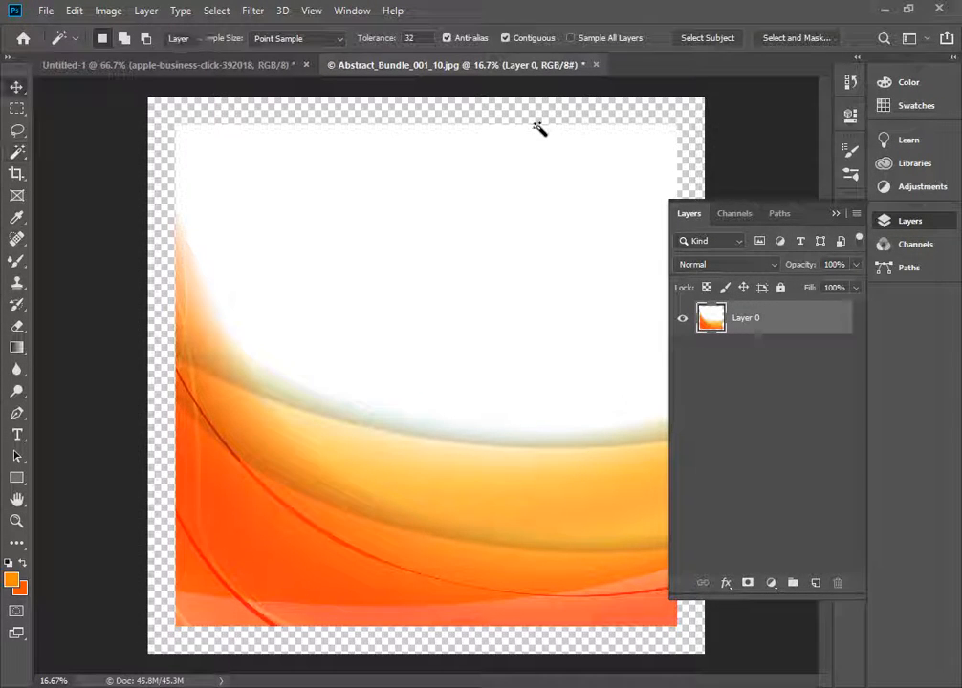
- Copy the orange wave artwork into the Untitled-1 thumbnail document and close the source image
key("v")
left_click_drag(534, 69, 717, 116)
left_click_drag(621, 185, 421, 263)
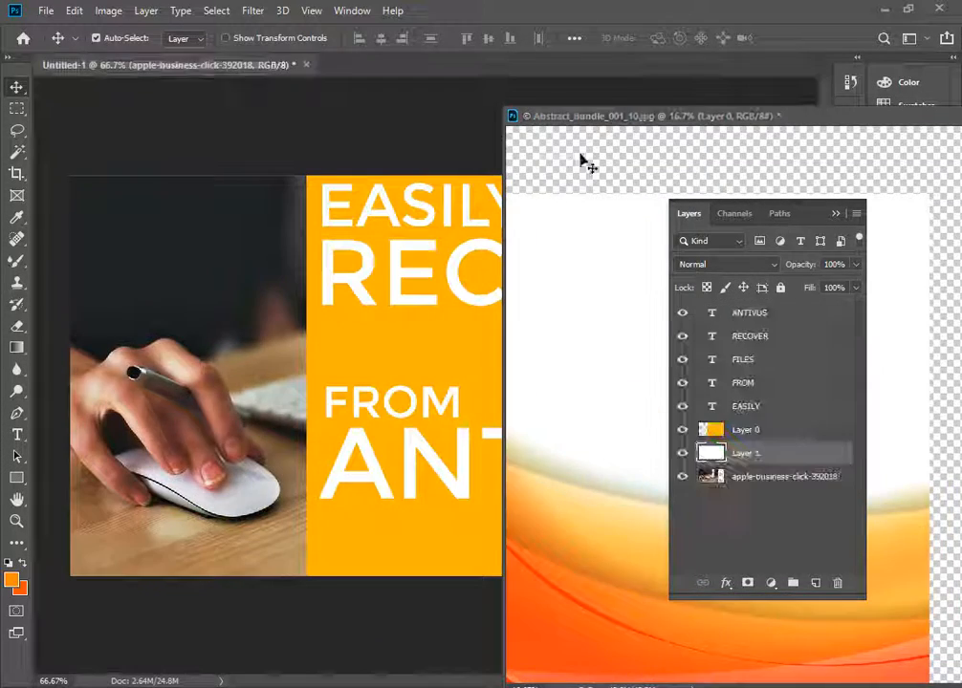
left_click_drag(651, 116, 394, 144)
left_click(745, 143)
left_click(836, 213)
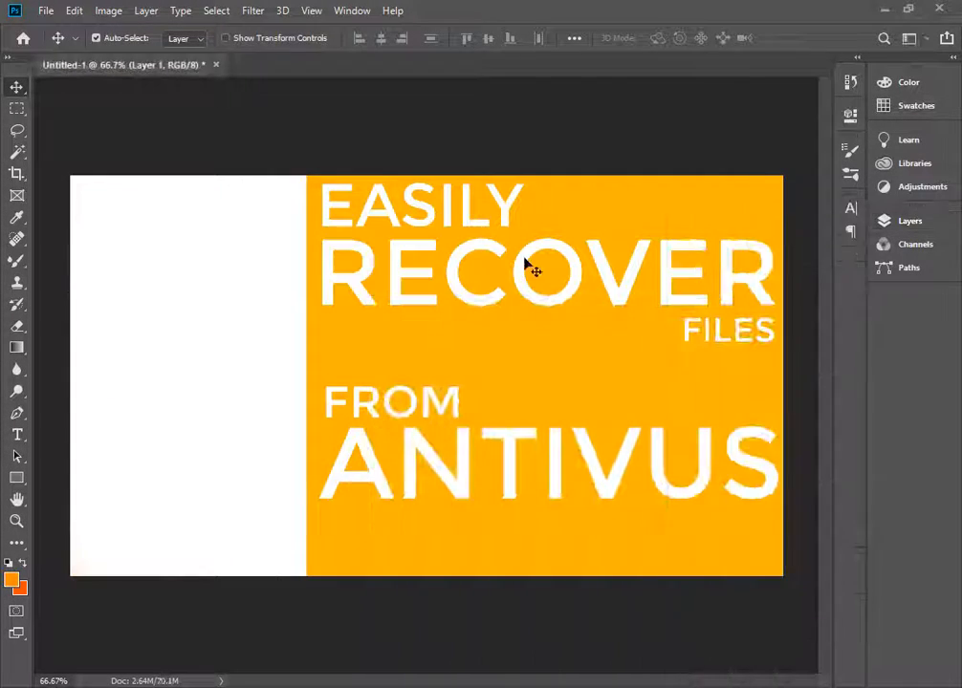
- Scale the wave artwork on Layer 1 to about 37.49% and move it over the orange panel
key("ctrl+minus")
key("ctrl+minus")
key("ctrl+minus")
key("ctrl+minus")
key("ctrl+t")
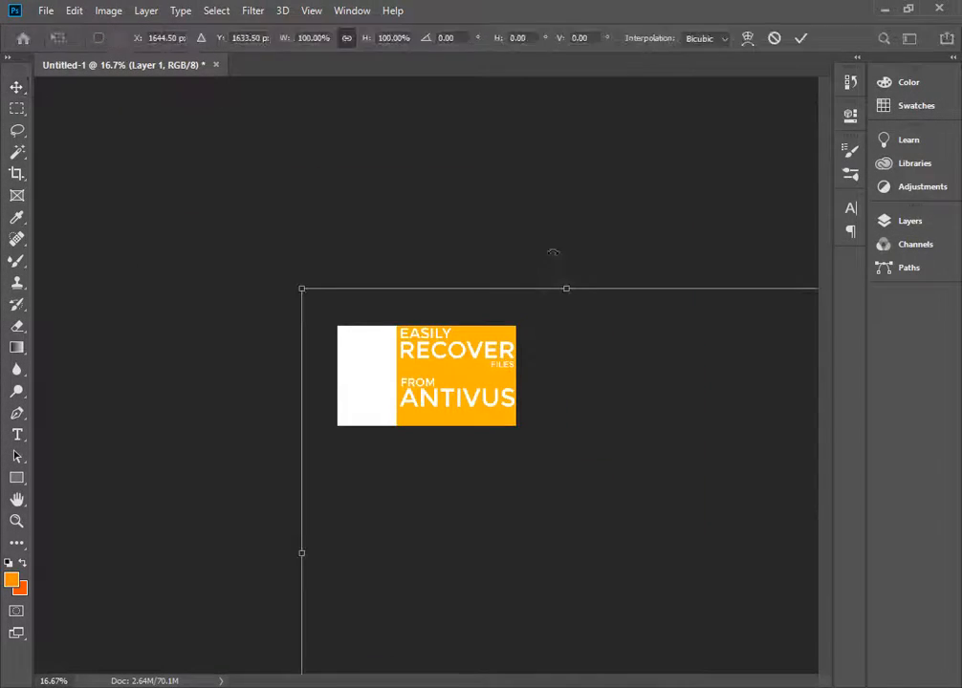
key("ctrl+minus")
key("ctrl+minus")
key("ctrl+minus")
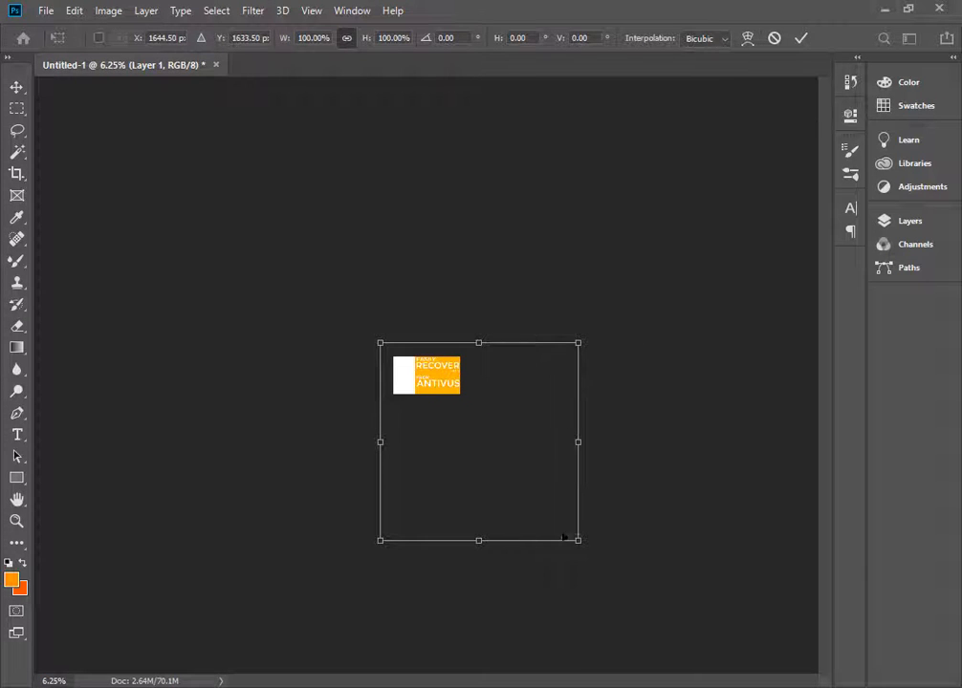
left_click_drag(579, 541, 456, 417)
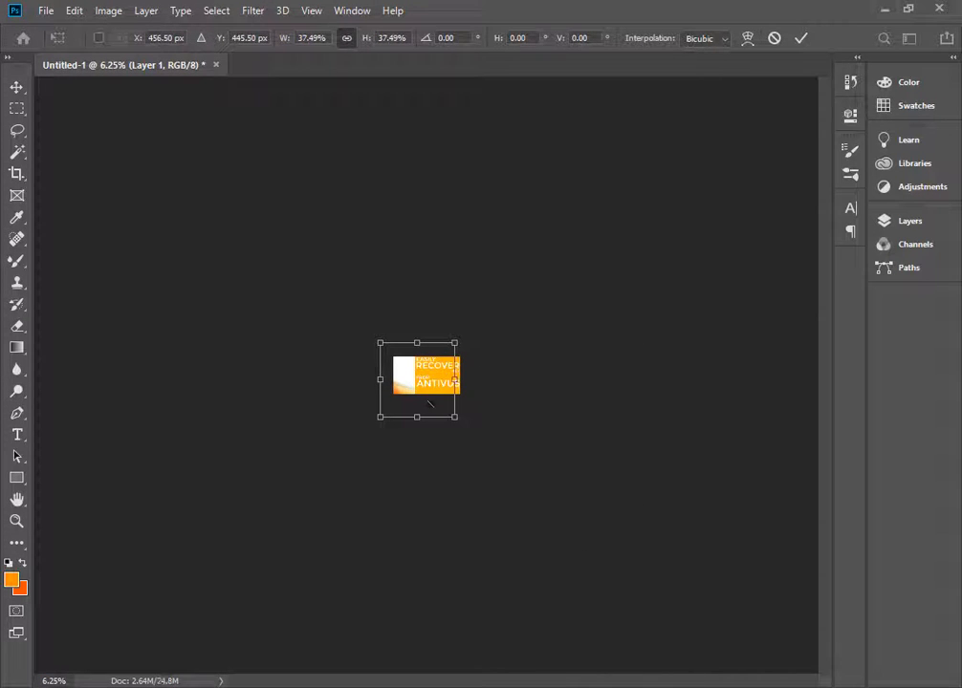
left_click_drag(403, 387, 441, 386)
scroll(441, 386, "up", 5)
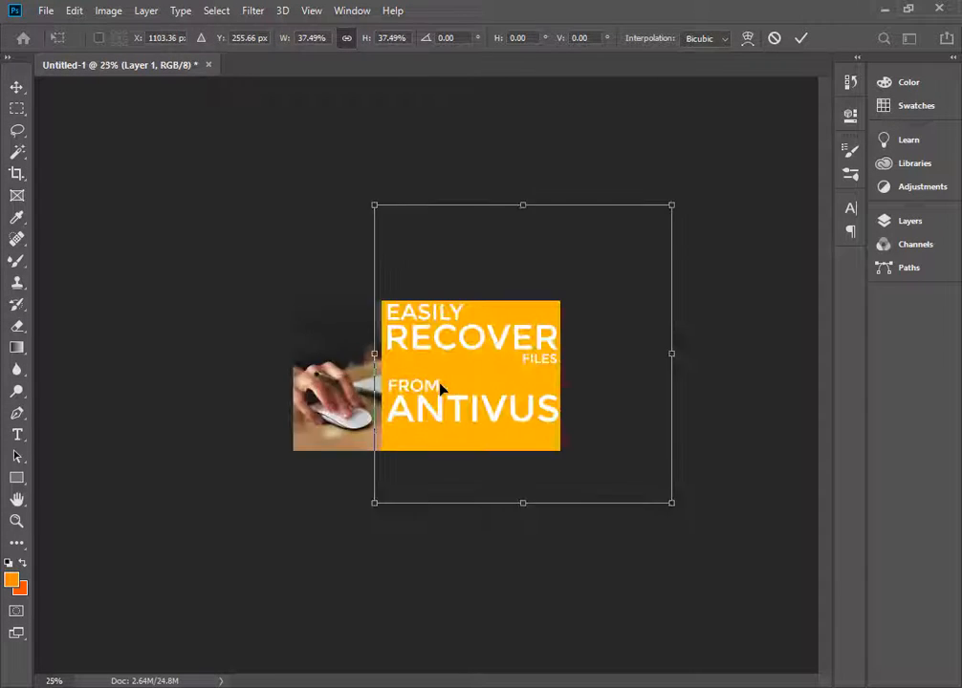
key("Return")
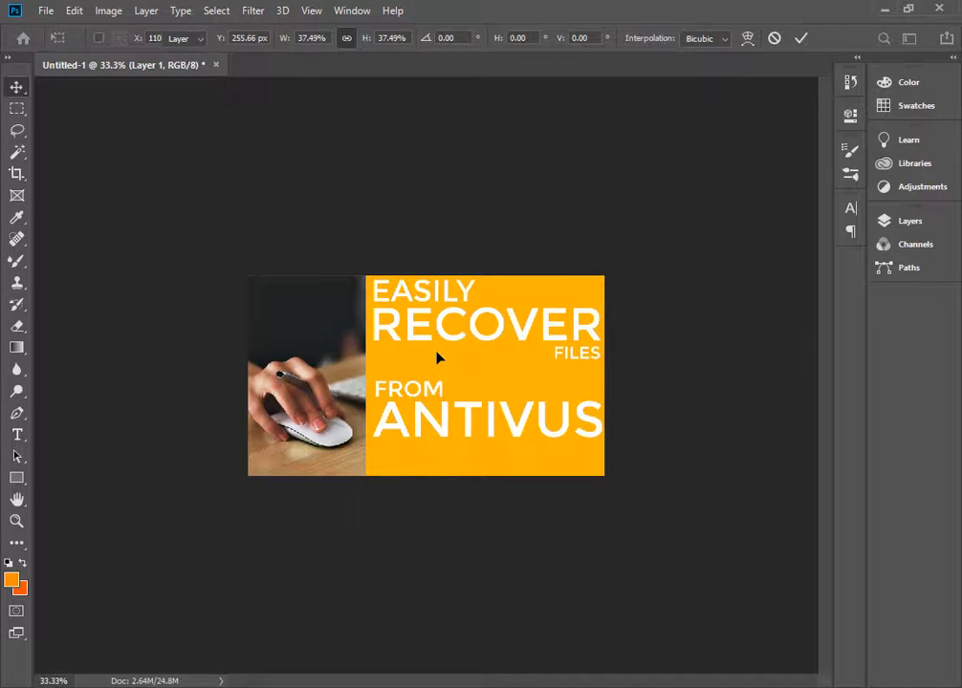
- Stack Layer 1 above Layer 0 with the photo temporarily hidden, and shift the wave artwork left to the orange panel's edge
left_click(907, 221)
left_click(683, 476)
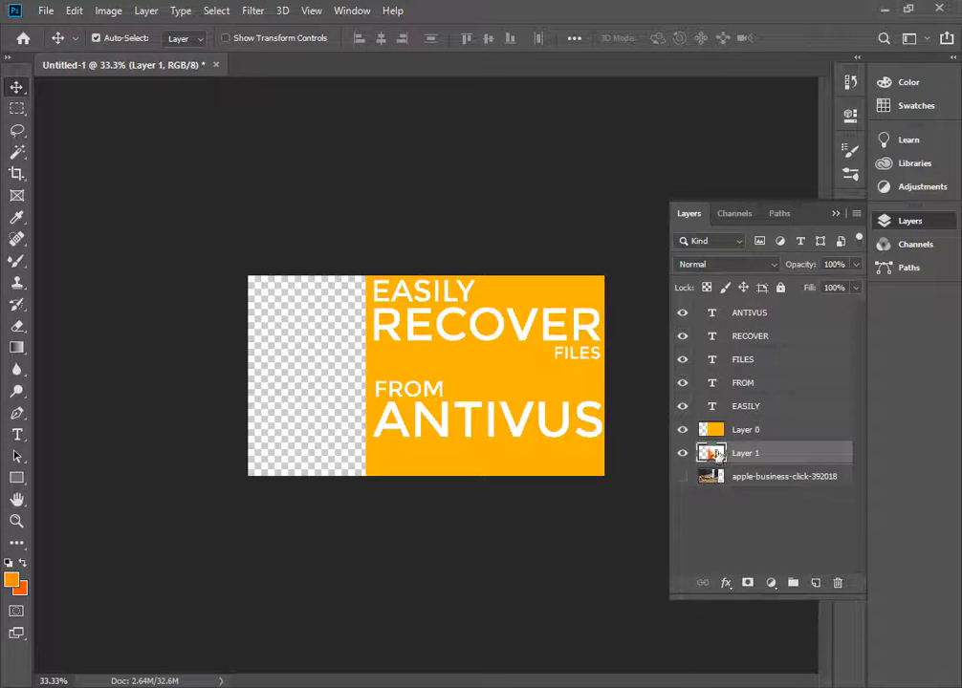
left_click_drag(717, 435, 712, 461)
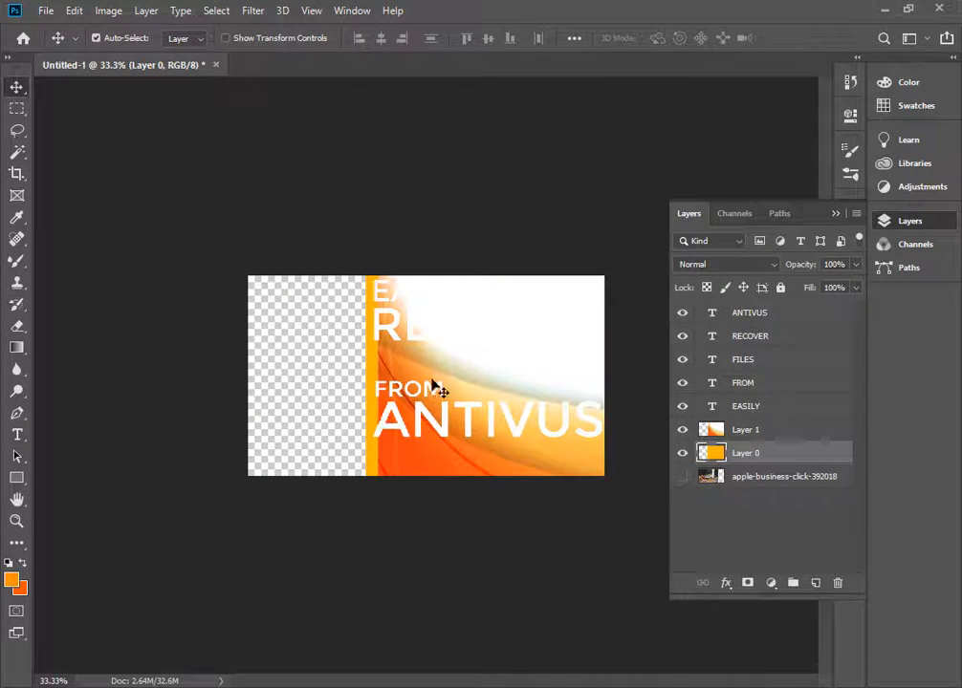
left_click_drag(435, 386, 424, 388)
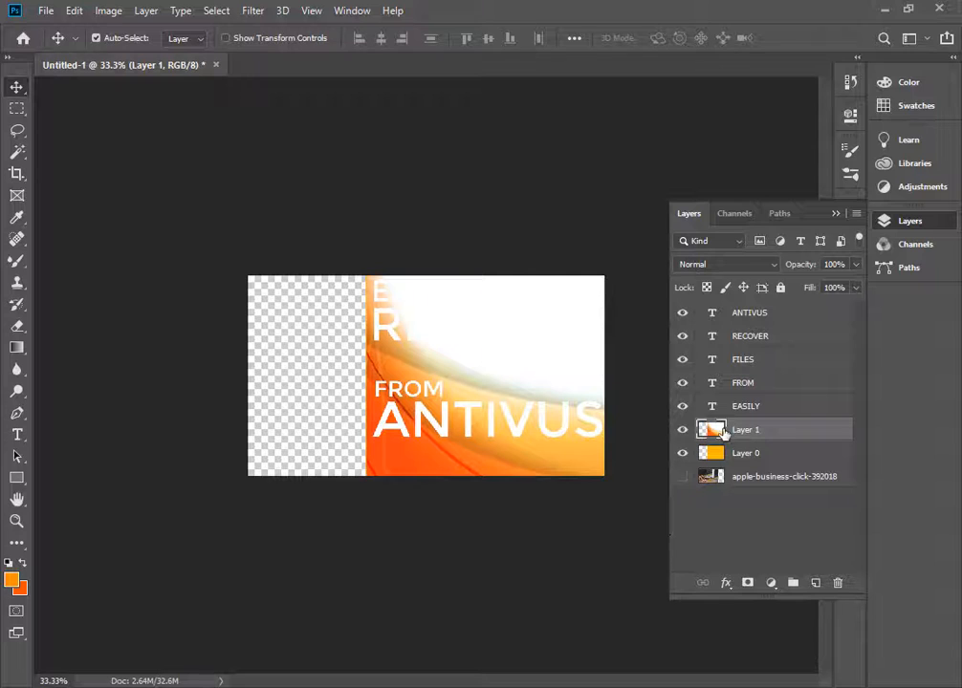
mouse_move(724, 433)
left_mouse_down()
mouse_move(747, 455)
mouse_move(709, 429)
mouse_move(717, 431)
left_mouse_up()
left_click(681, 477)
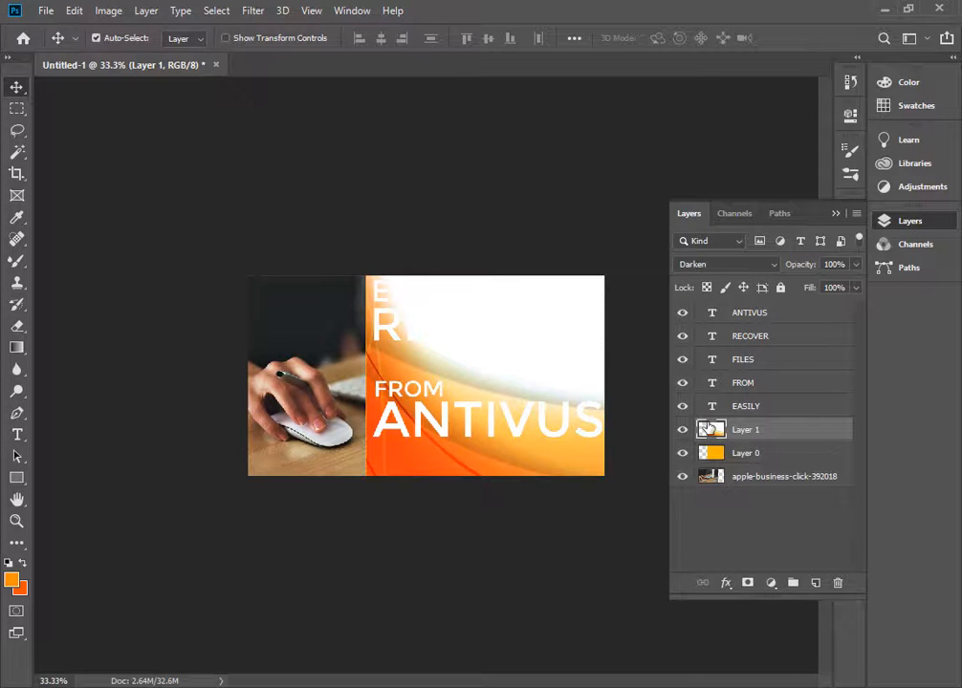
- Cycle Layer 1 through the blend modes, trying Darken, Lighten, Lighter Color, Soft Light and on to Pin Light
key("shift+plus")
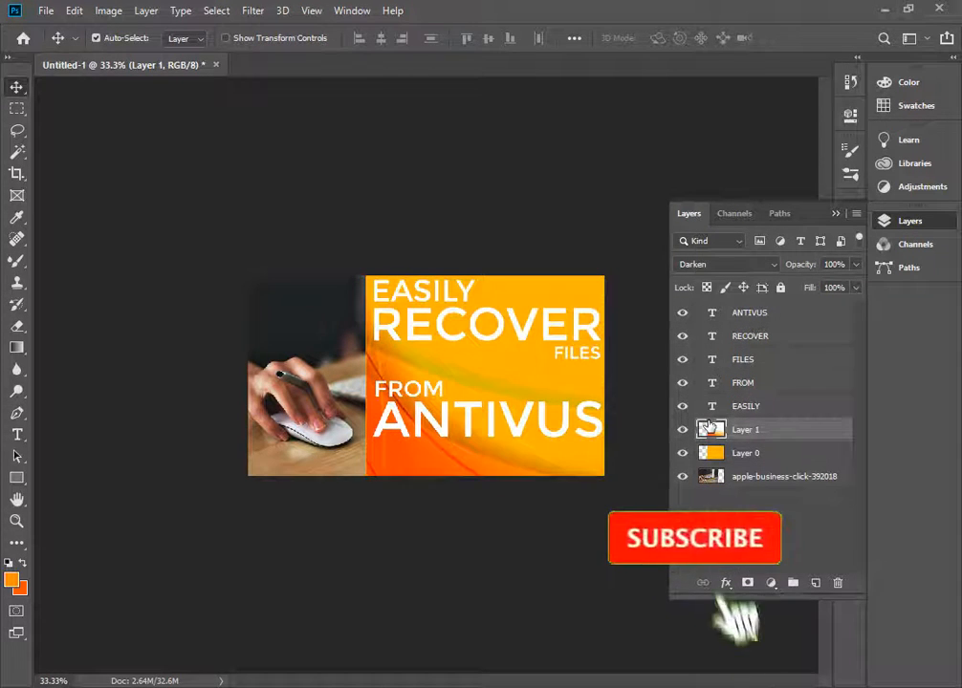
key("shift+plus")
key("shift+plus")
key("shift+plus")
key("shift+plus")
key("shift+plus")
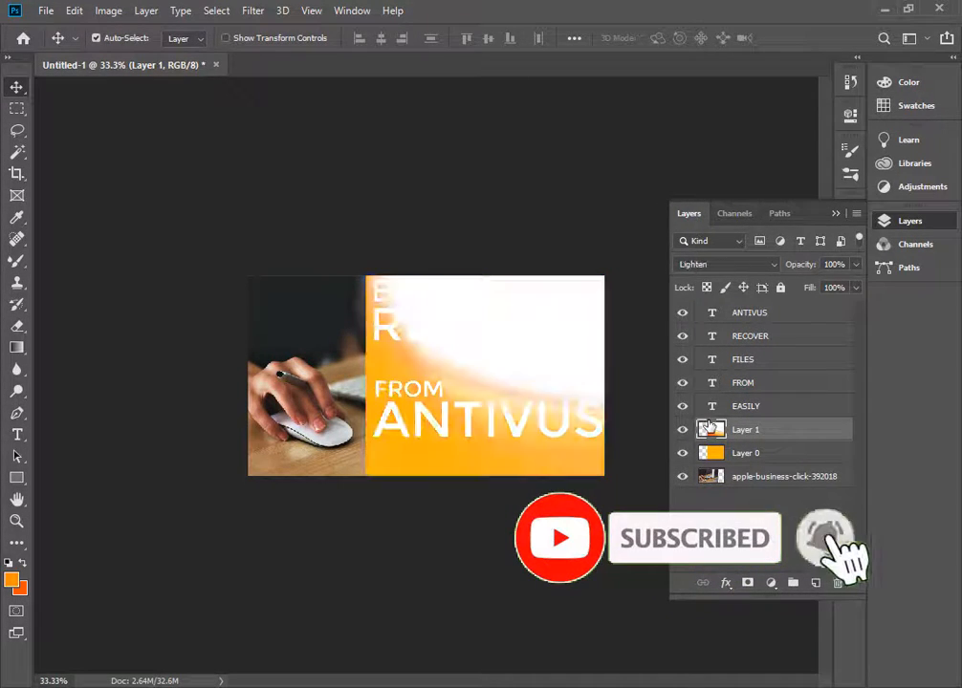
key("shift+plus")
key("shift+plus")
key("shift+plus")
key("shift+plus")
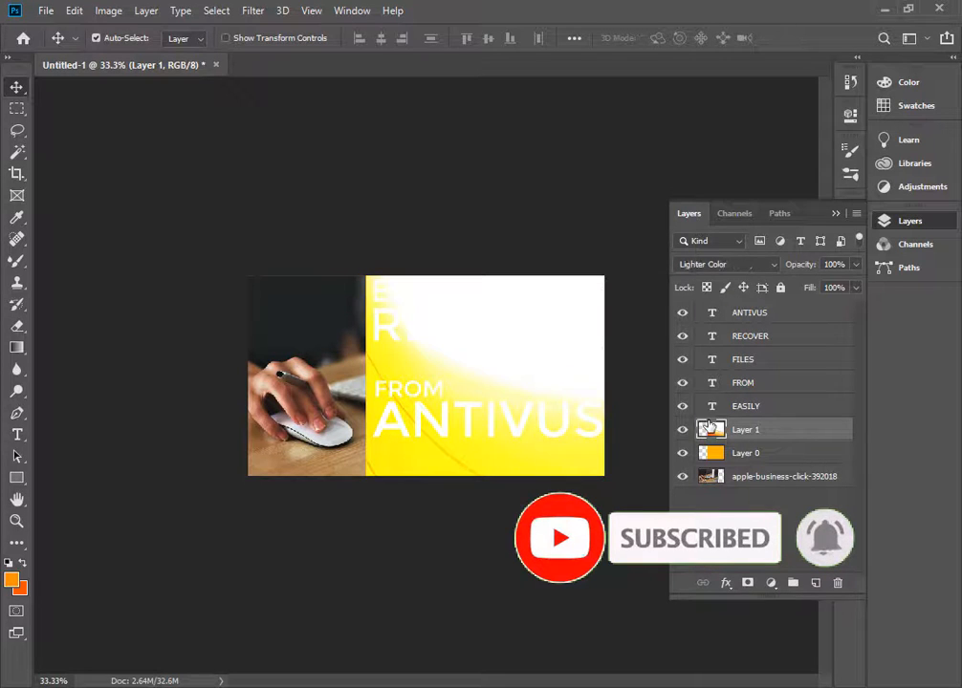
key("shift+minus")
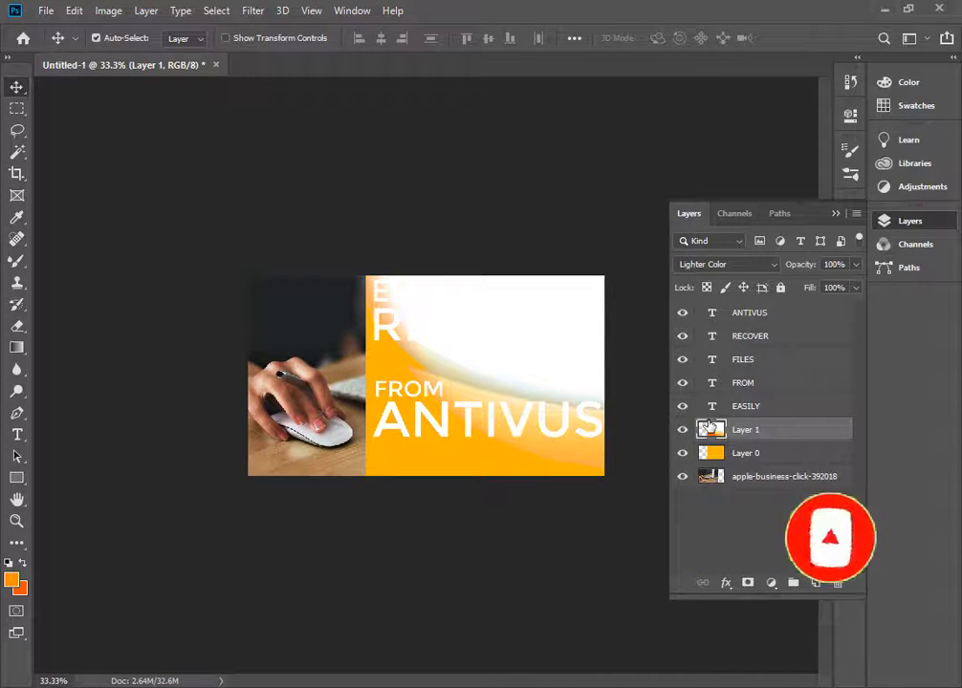
key("shift+plus")
key("shift+plus")
key("shift+plus")
key("shift+minus")
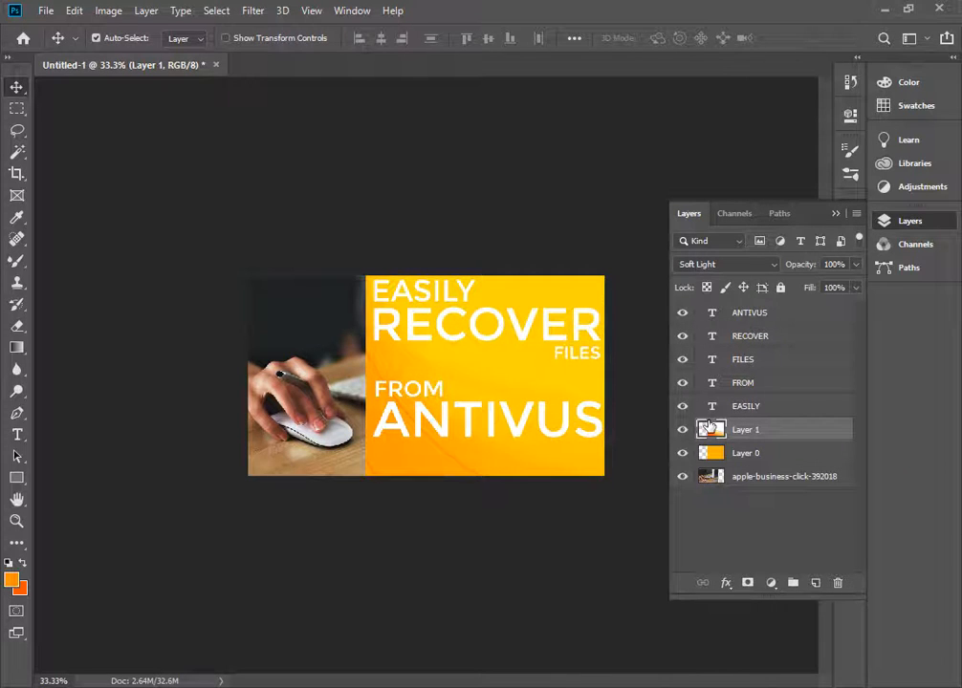
key("shift+plus")
key("shift+plus")
key("shift+plus")
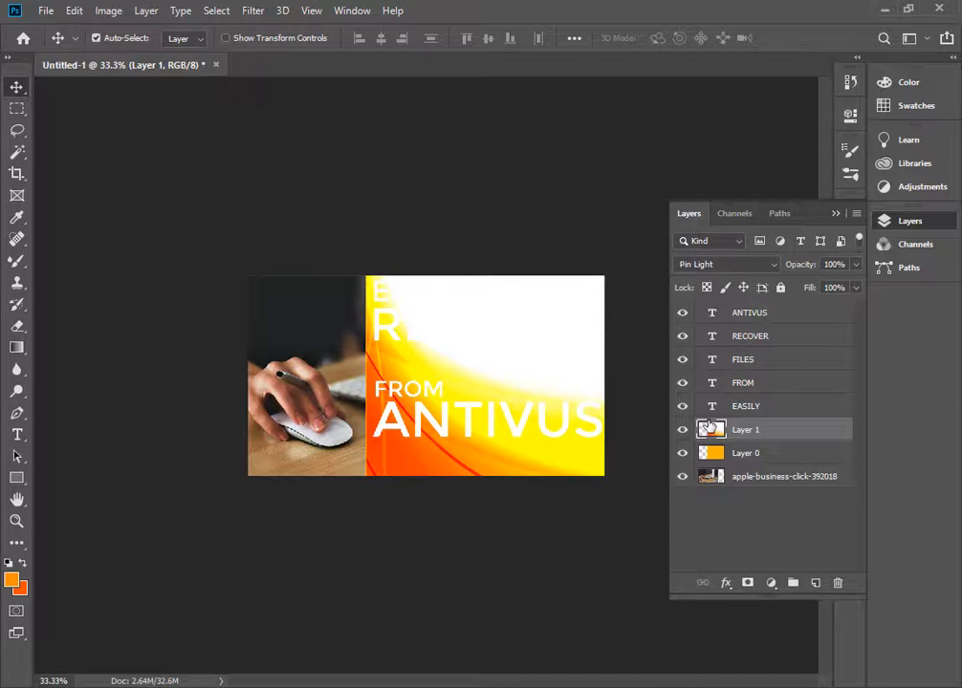